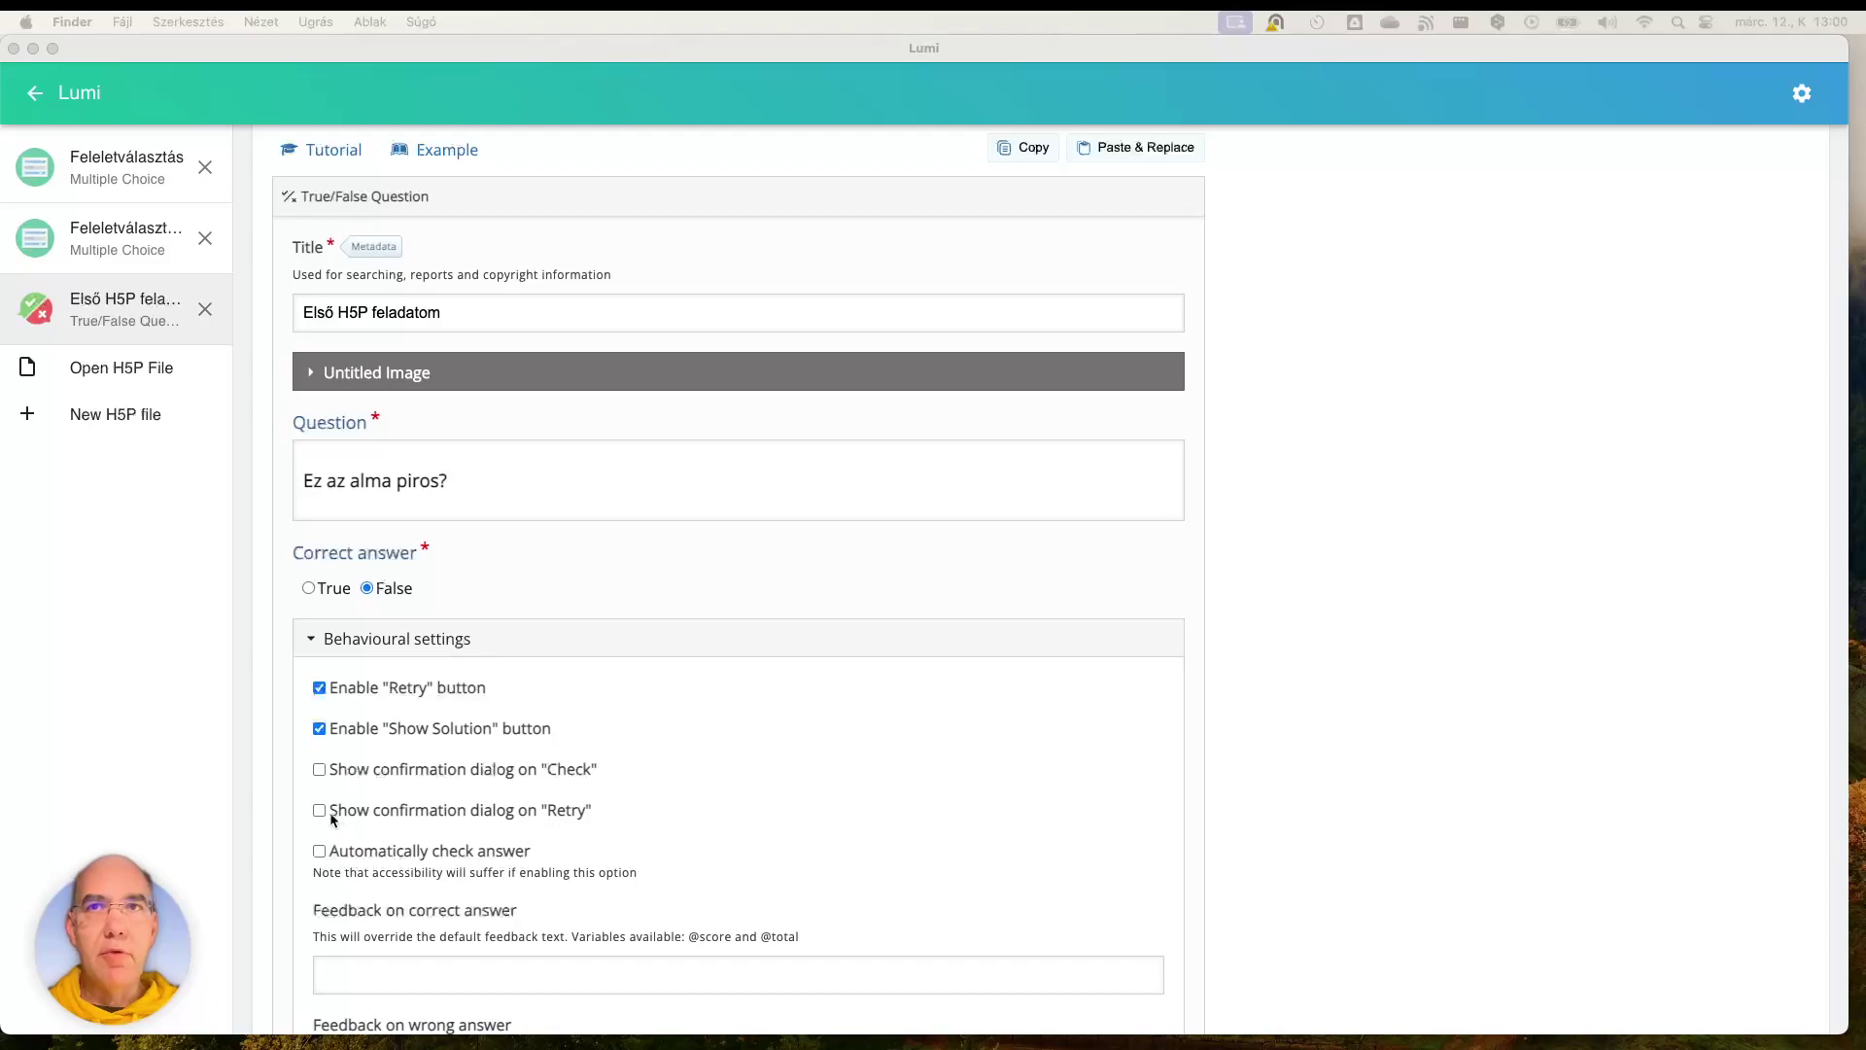
Step: Enable the confirmation dialogs on "Check" and on "Retry" in the behavioural settings
click(318, 771)
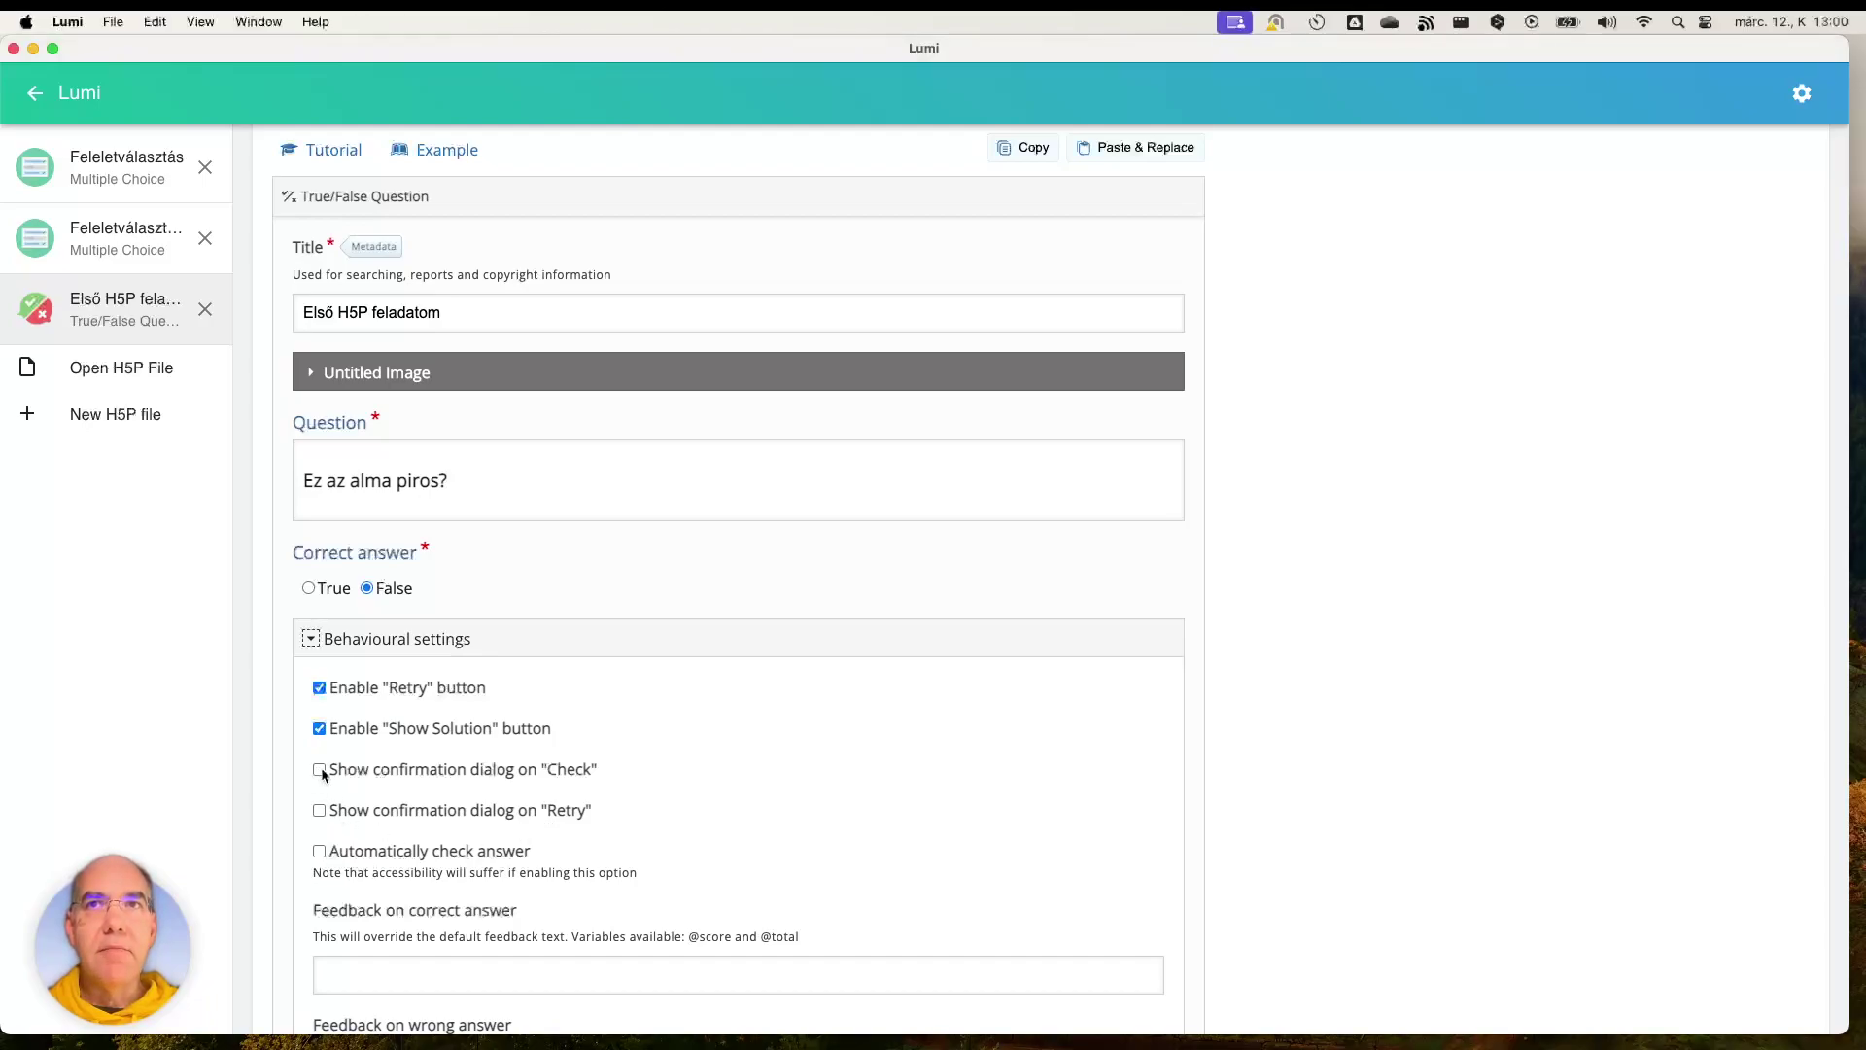
click(322, 772)
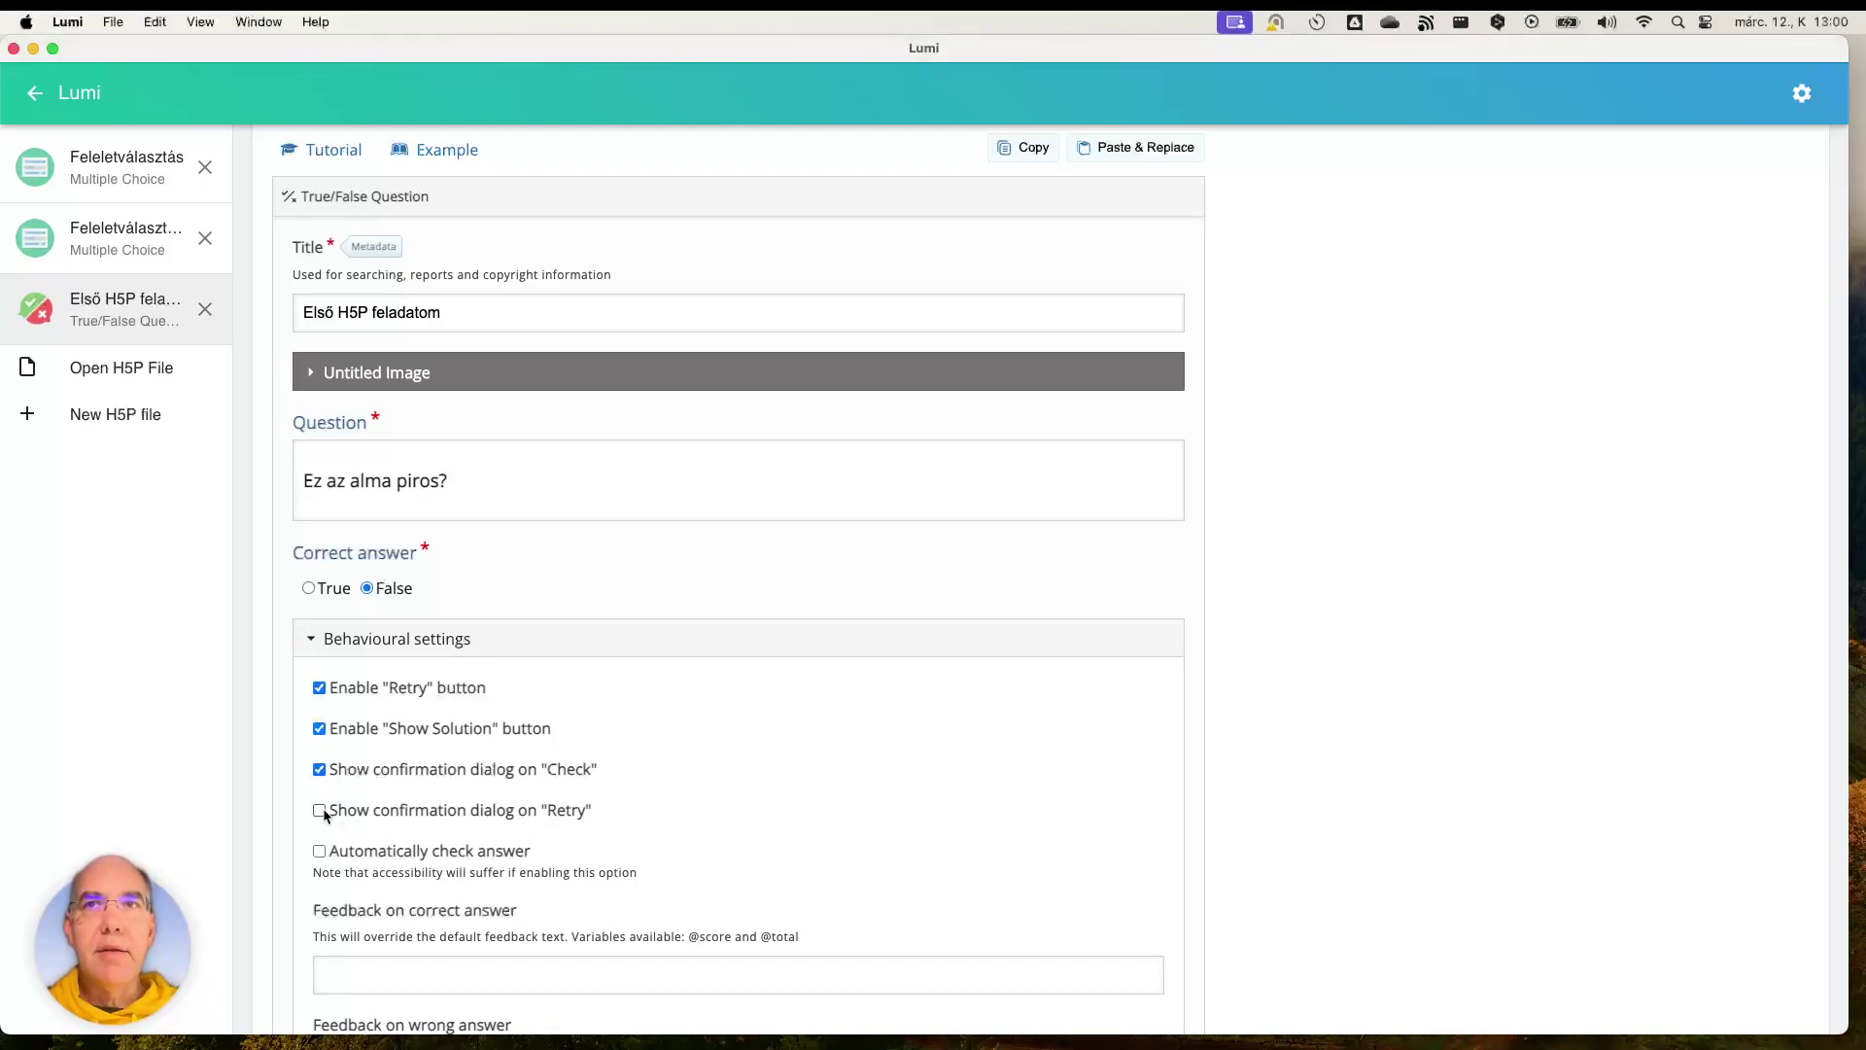
click(319, 811)
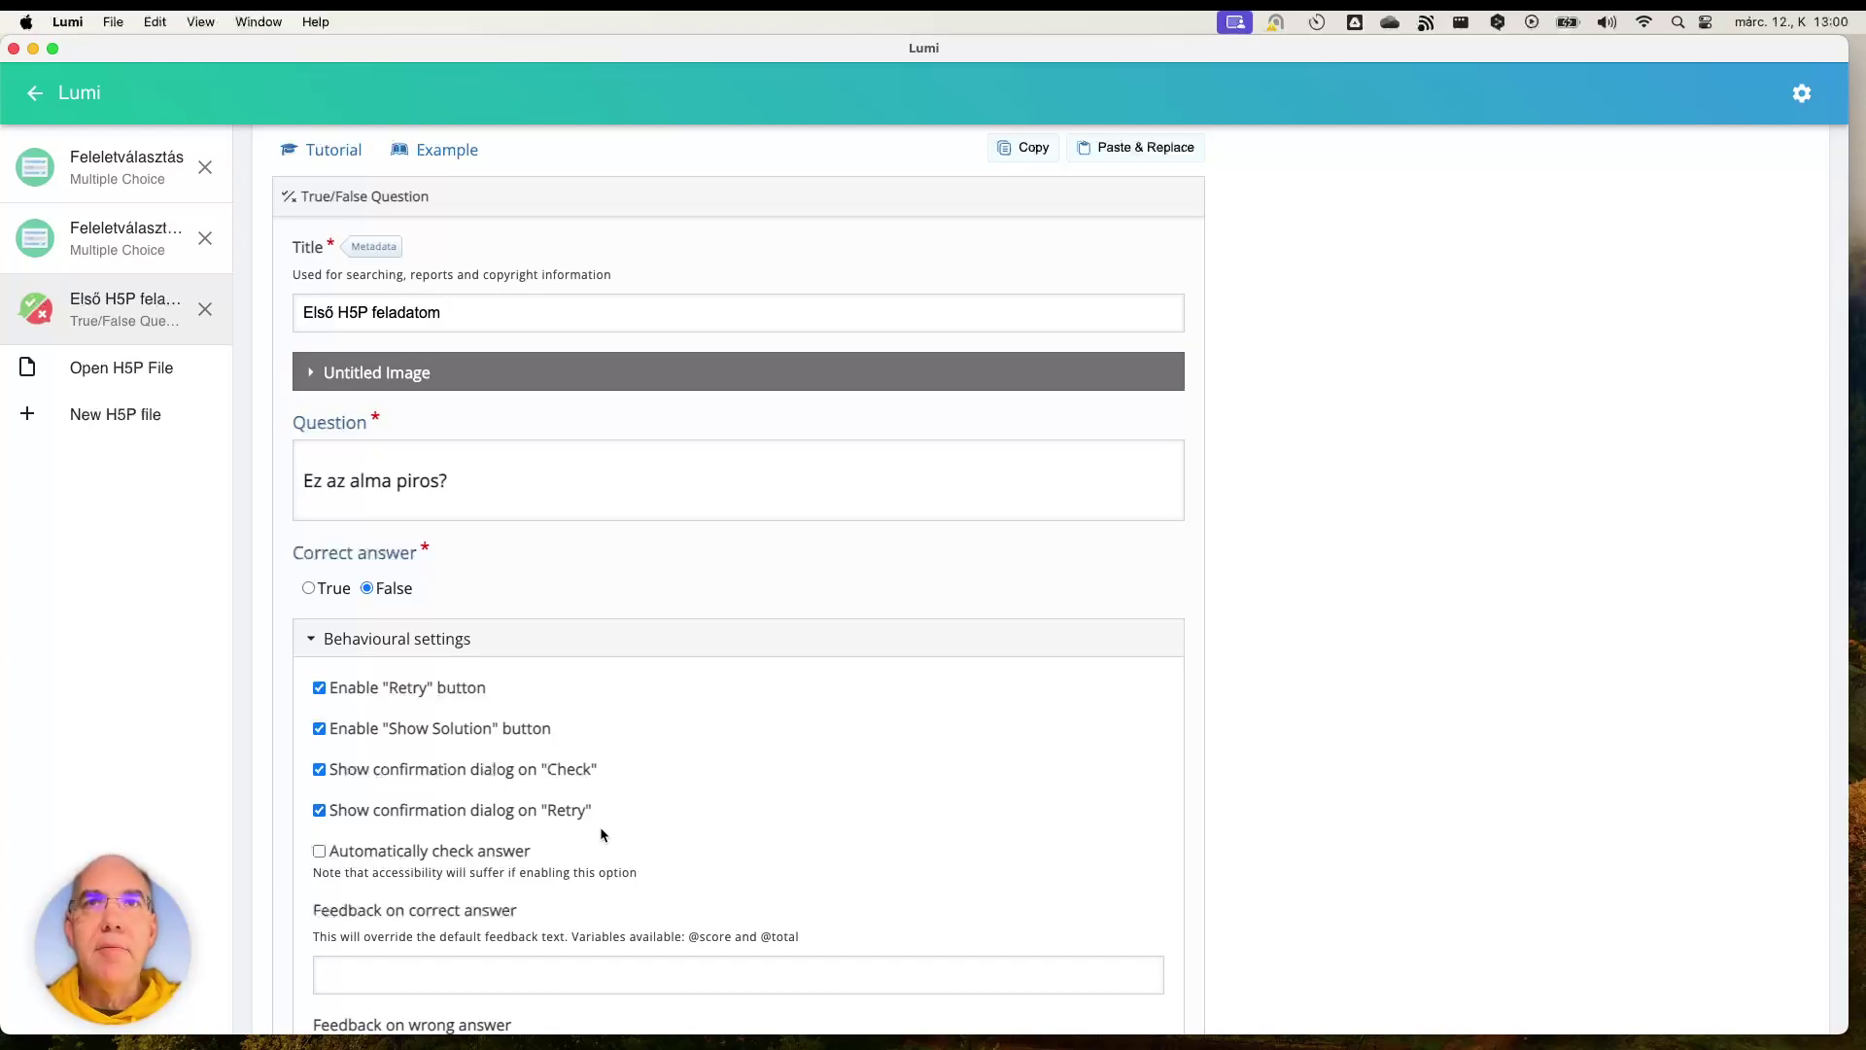
Step: Preview the question, answer False and check it, cancelling the first finish confirmation and accepting the second
scroll(749, 349, up, 3)
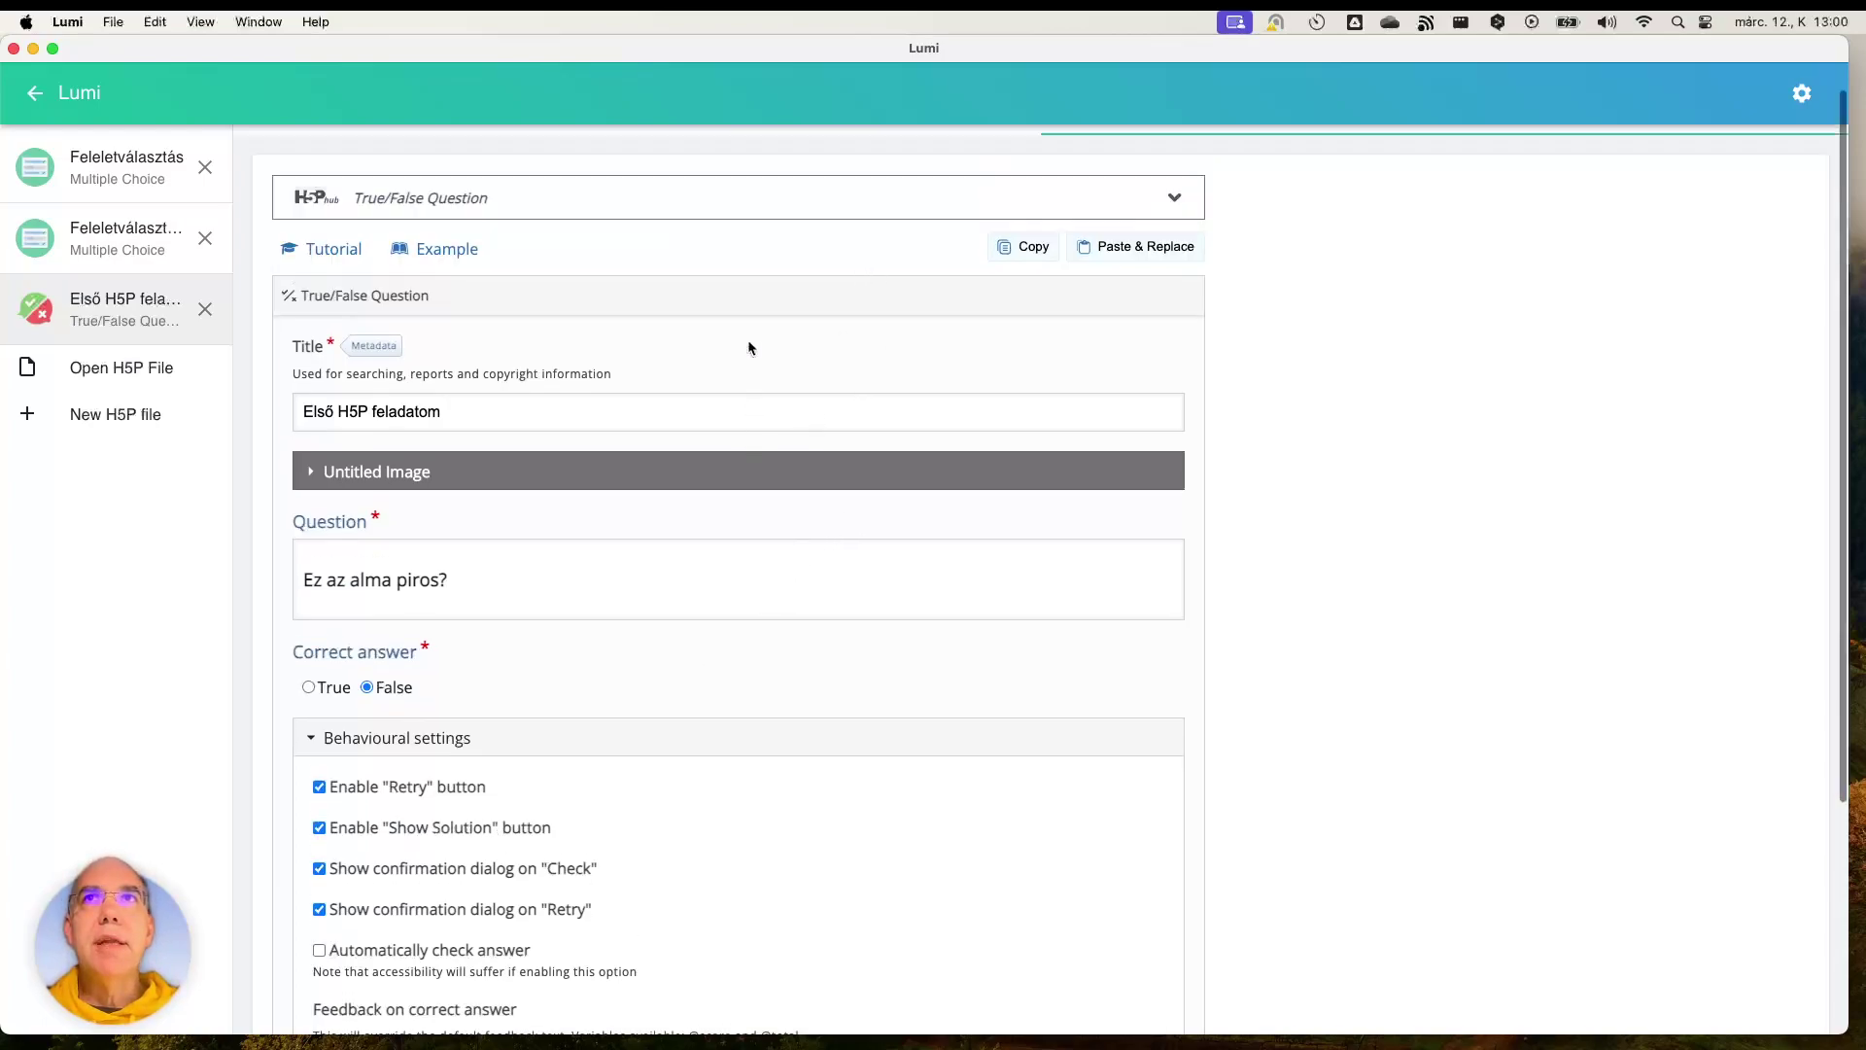
click(646, 148)
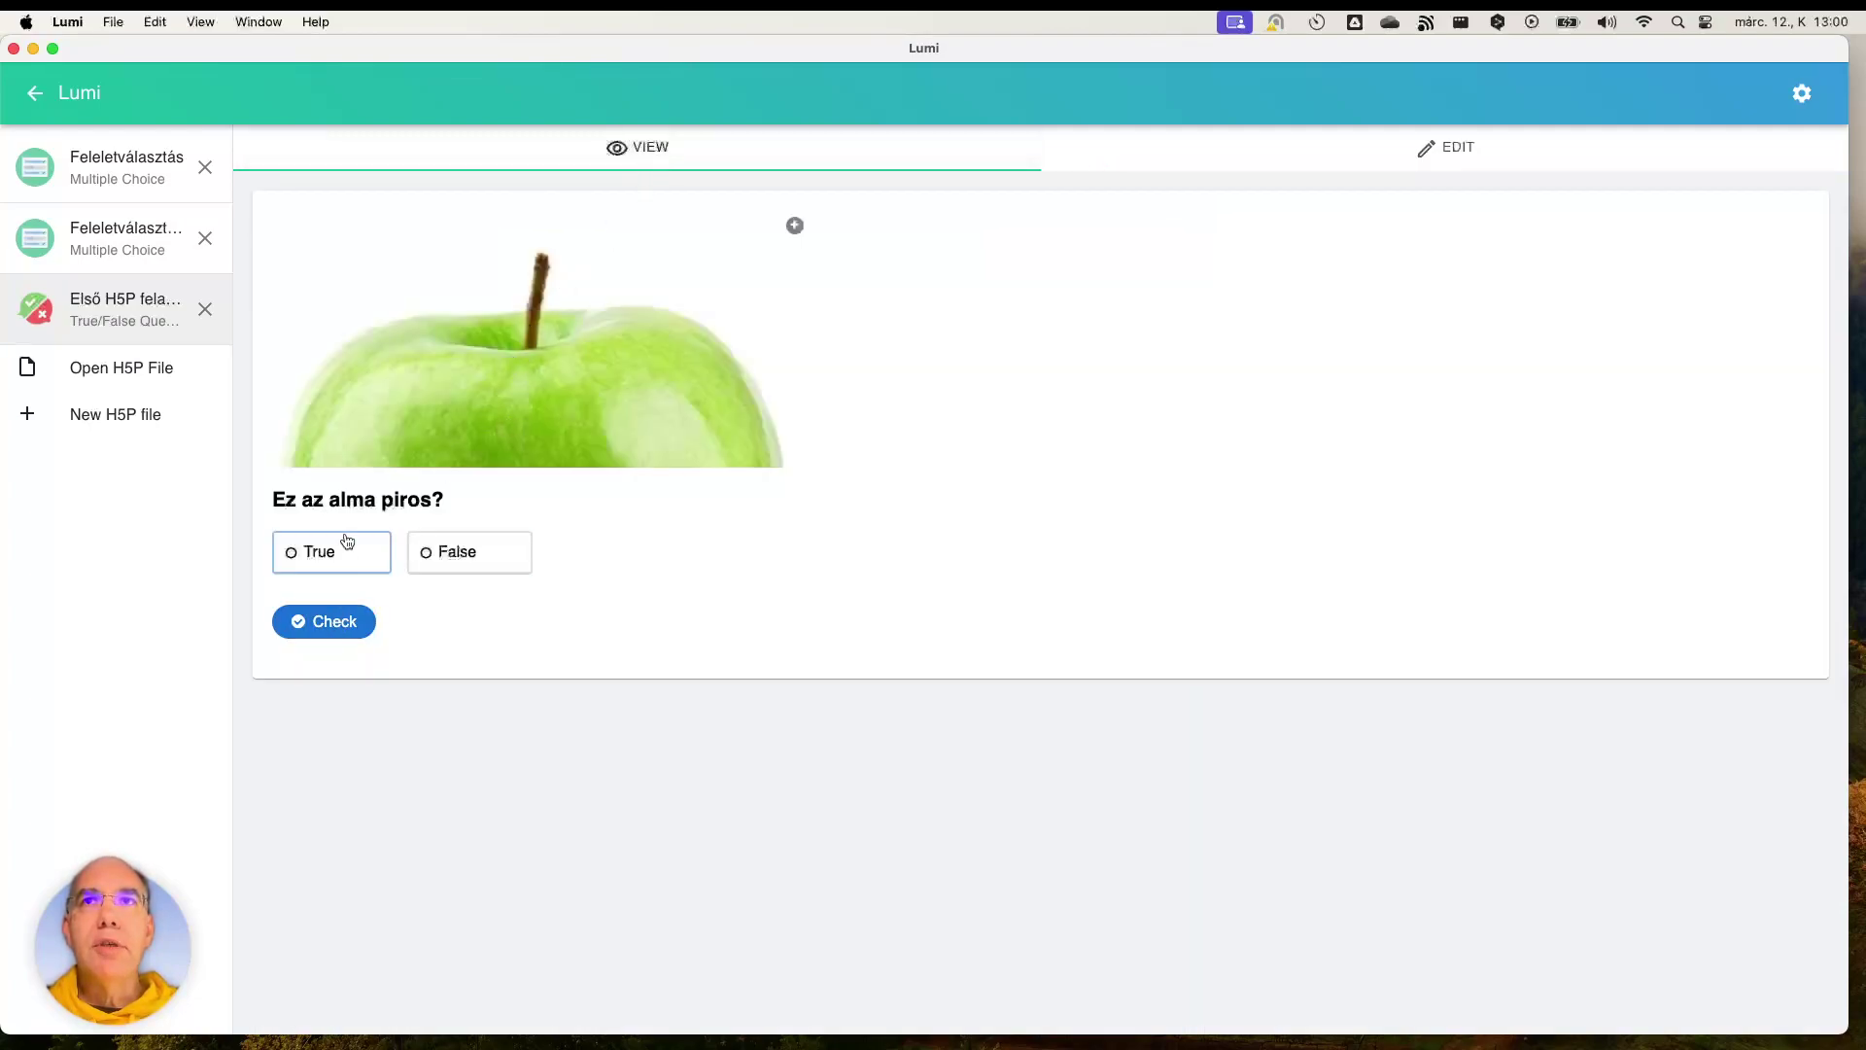
click(468, 549)
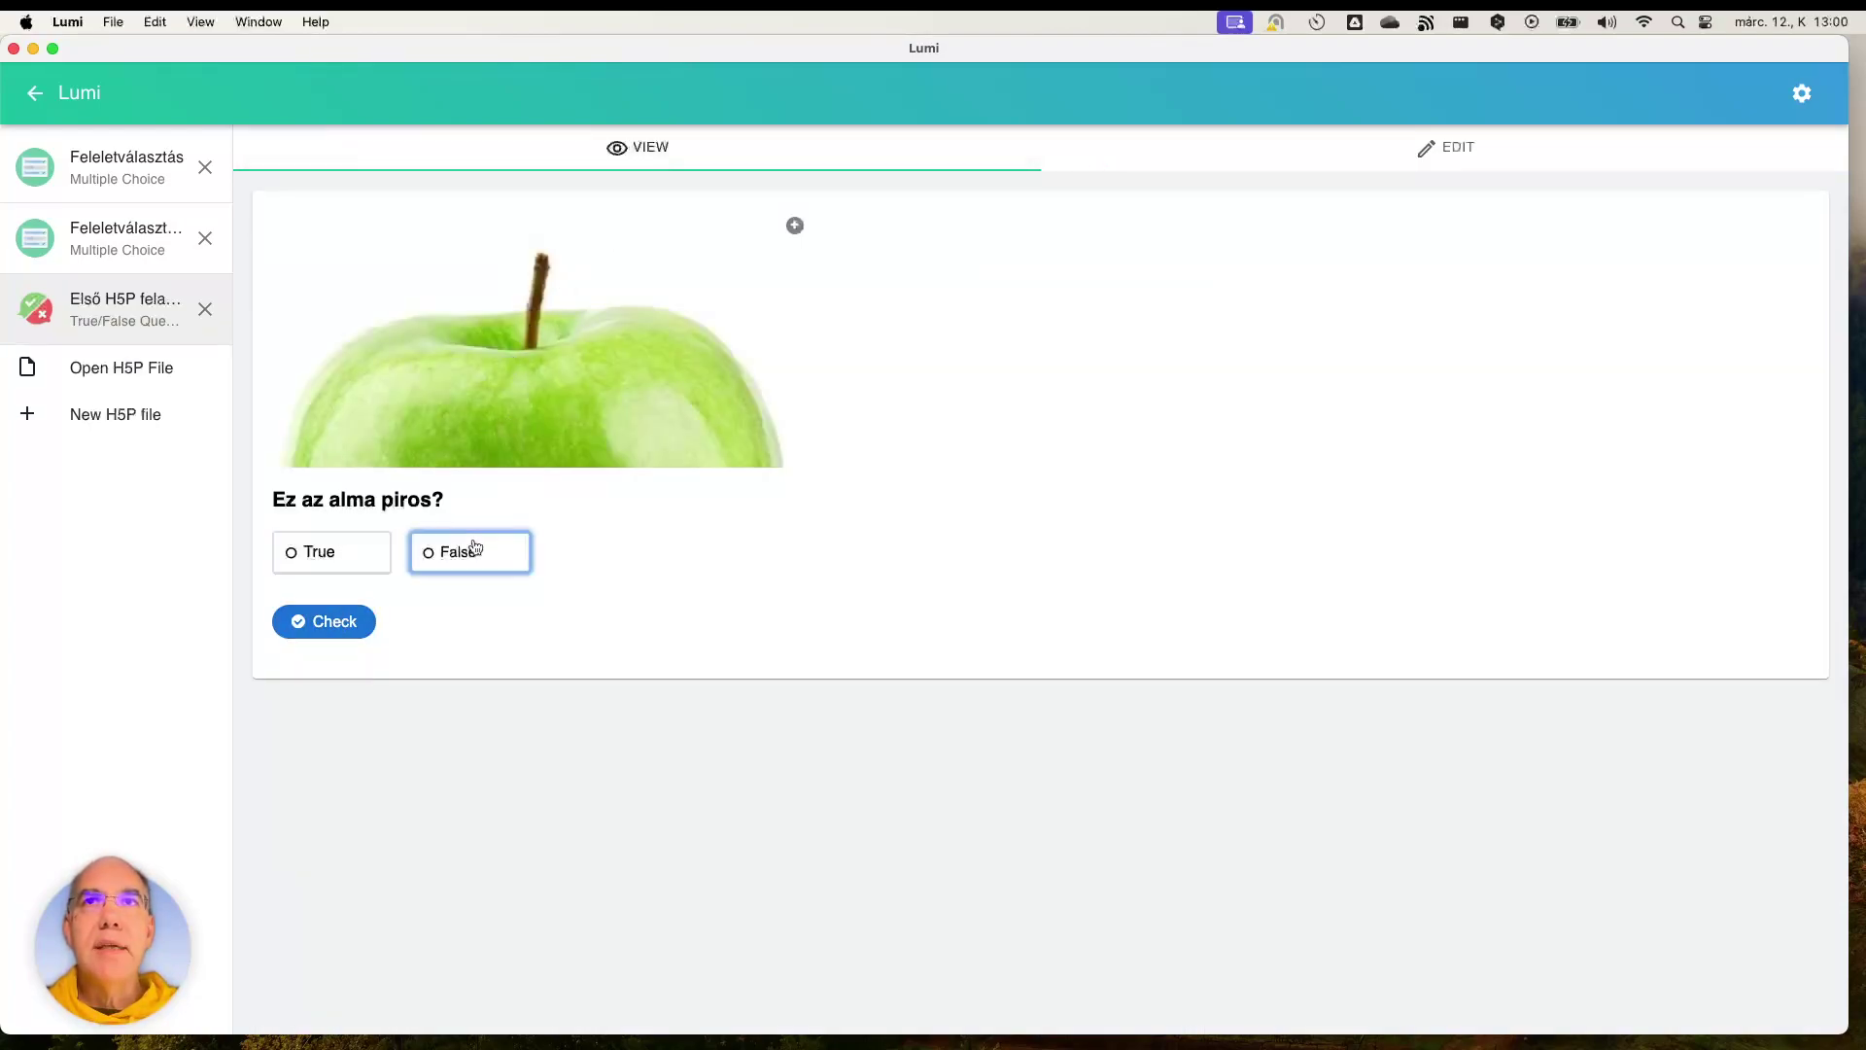
click(333, 623)
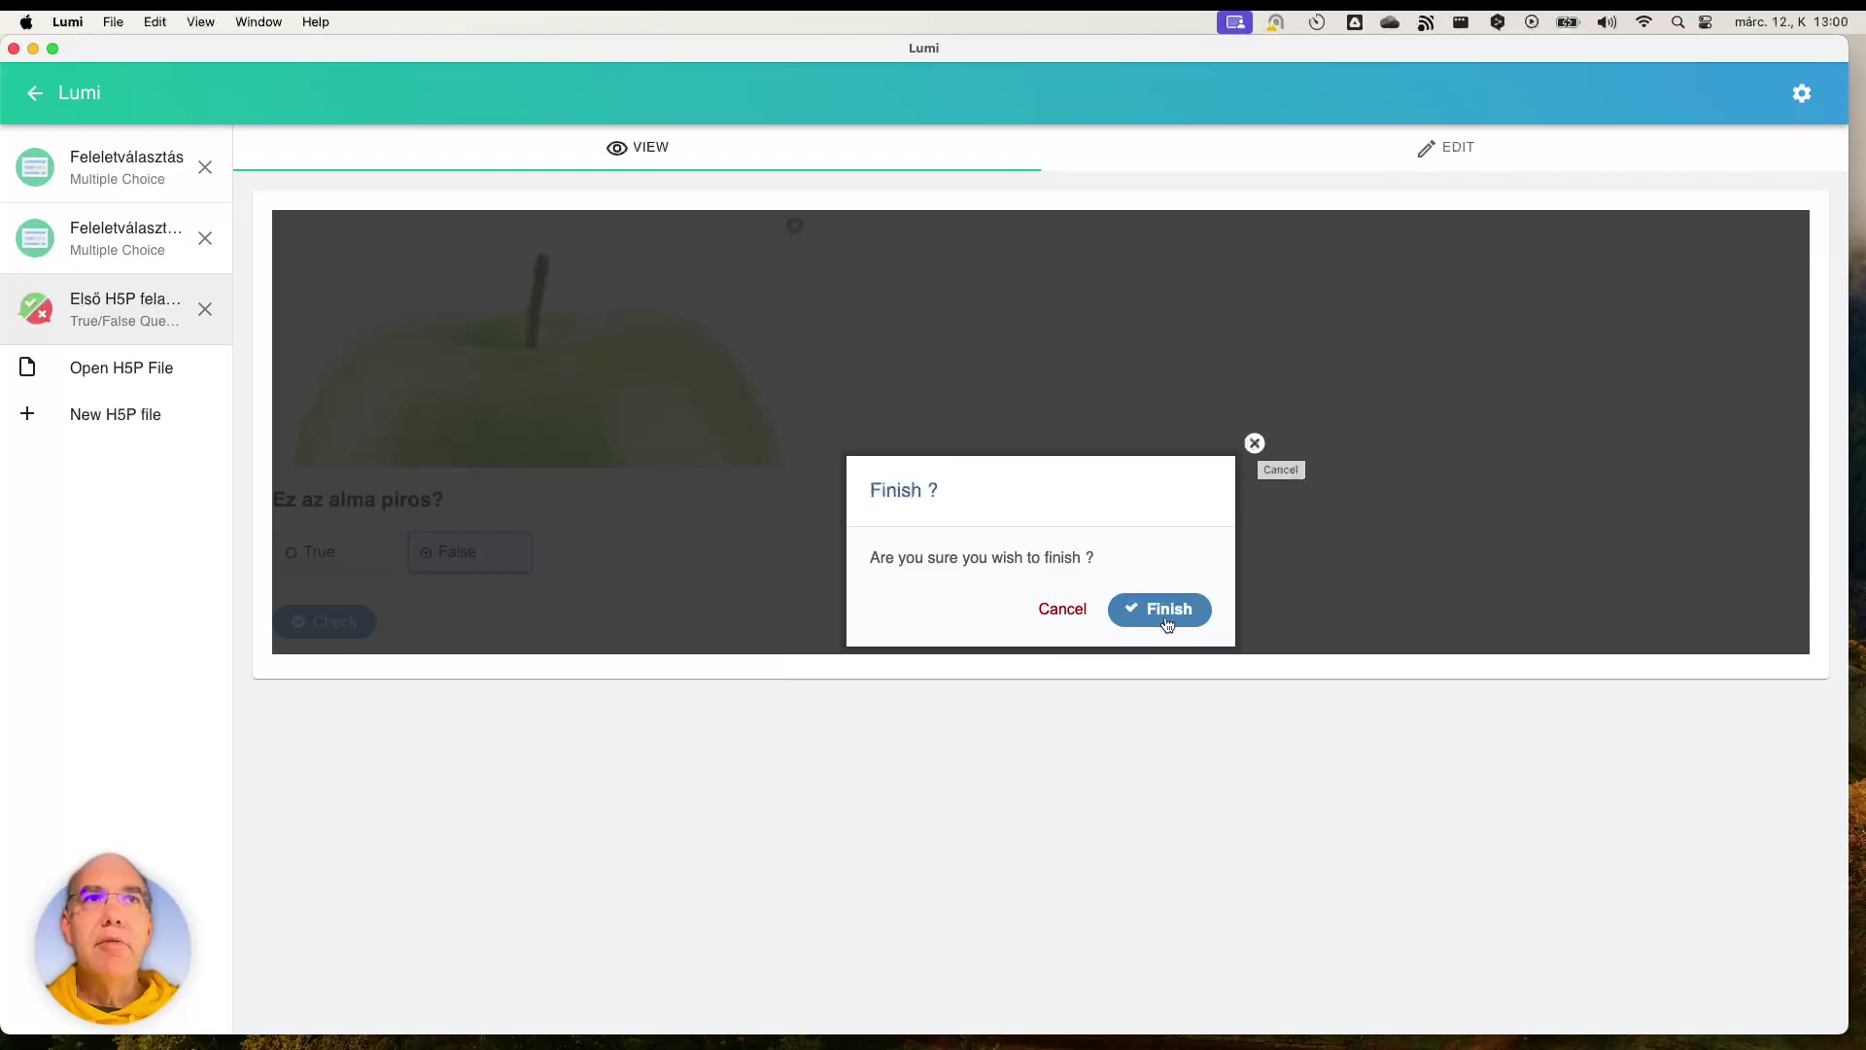
click(1062, 613)
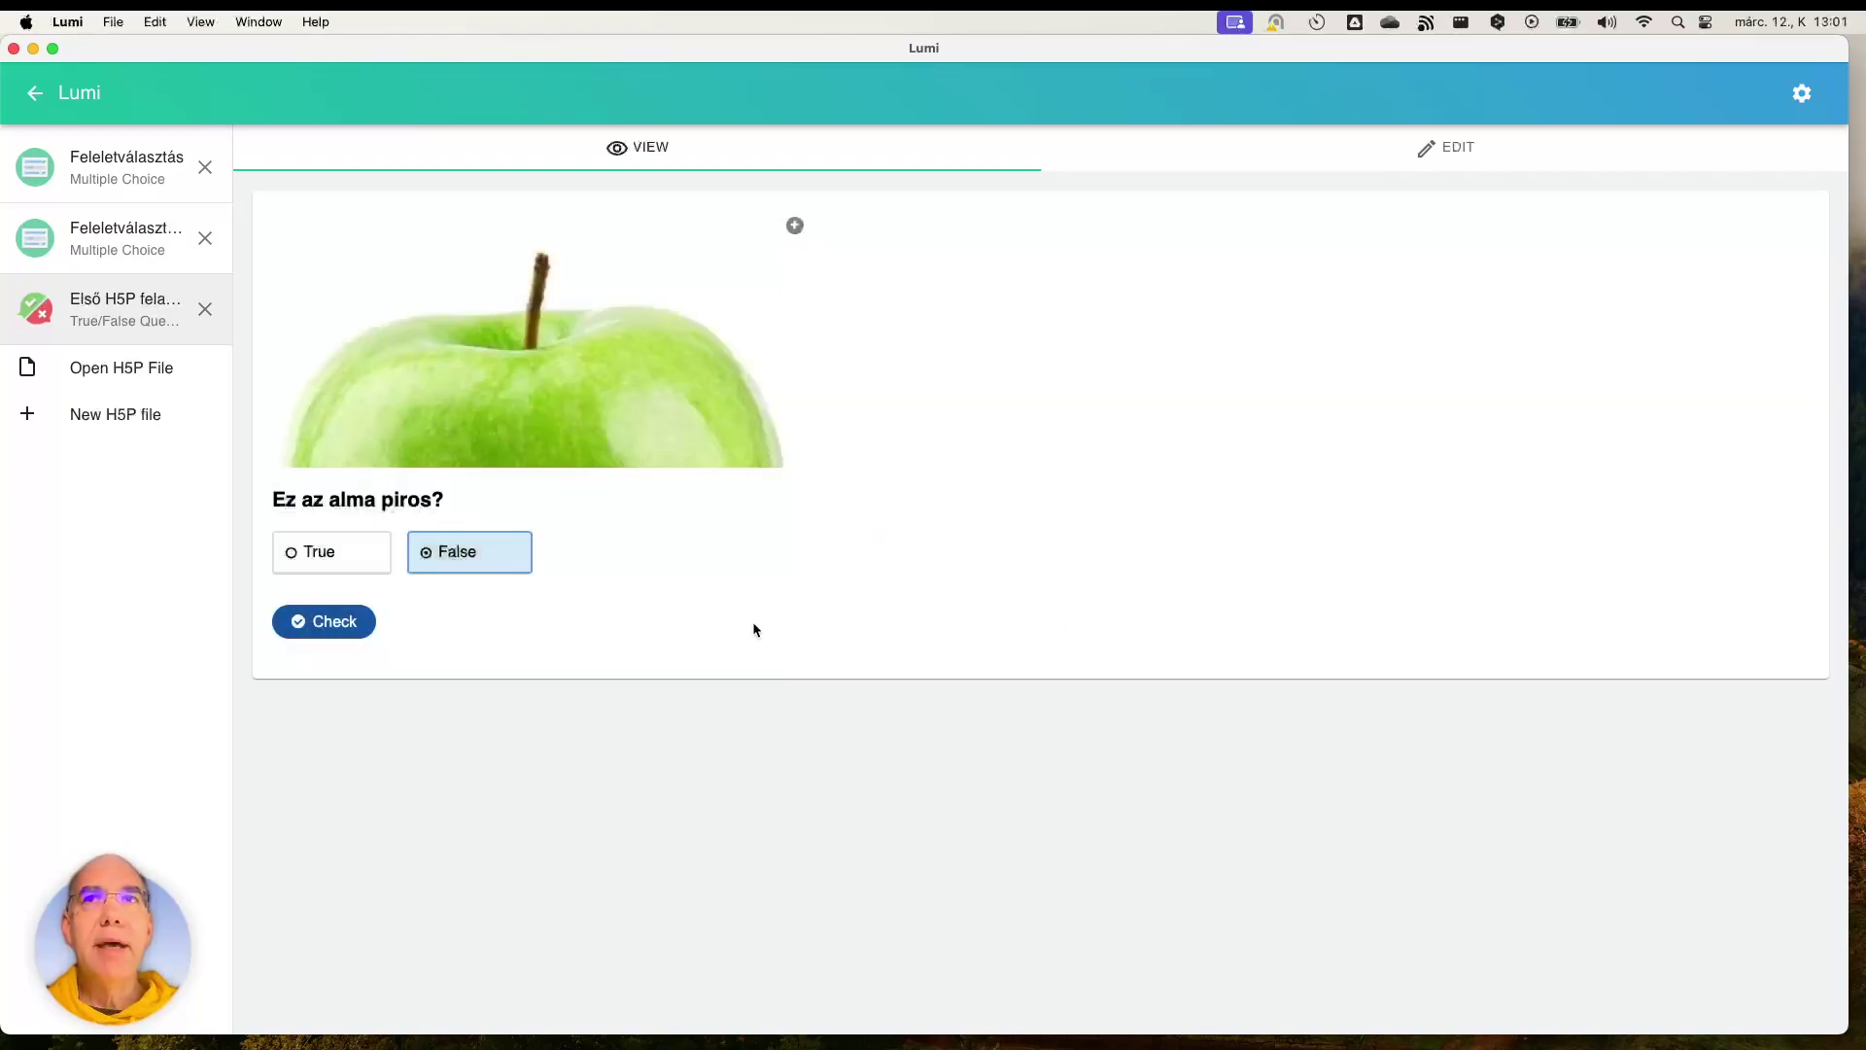
click(304, 629)
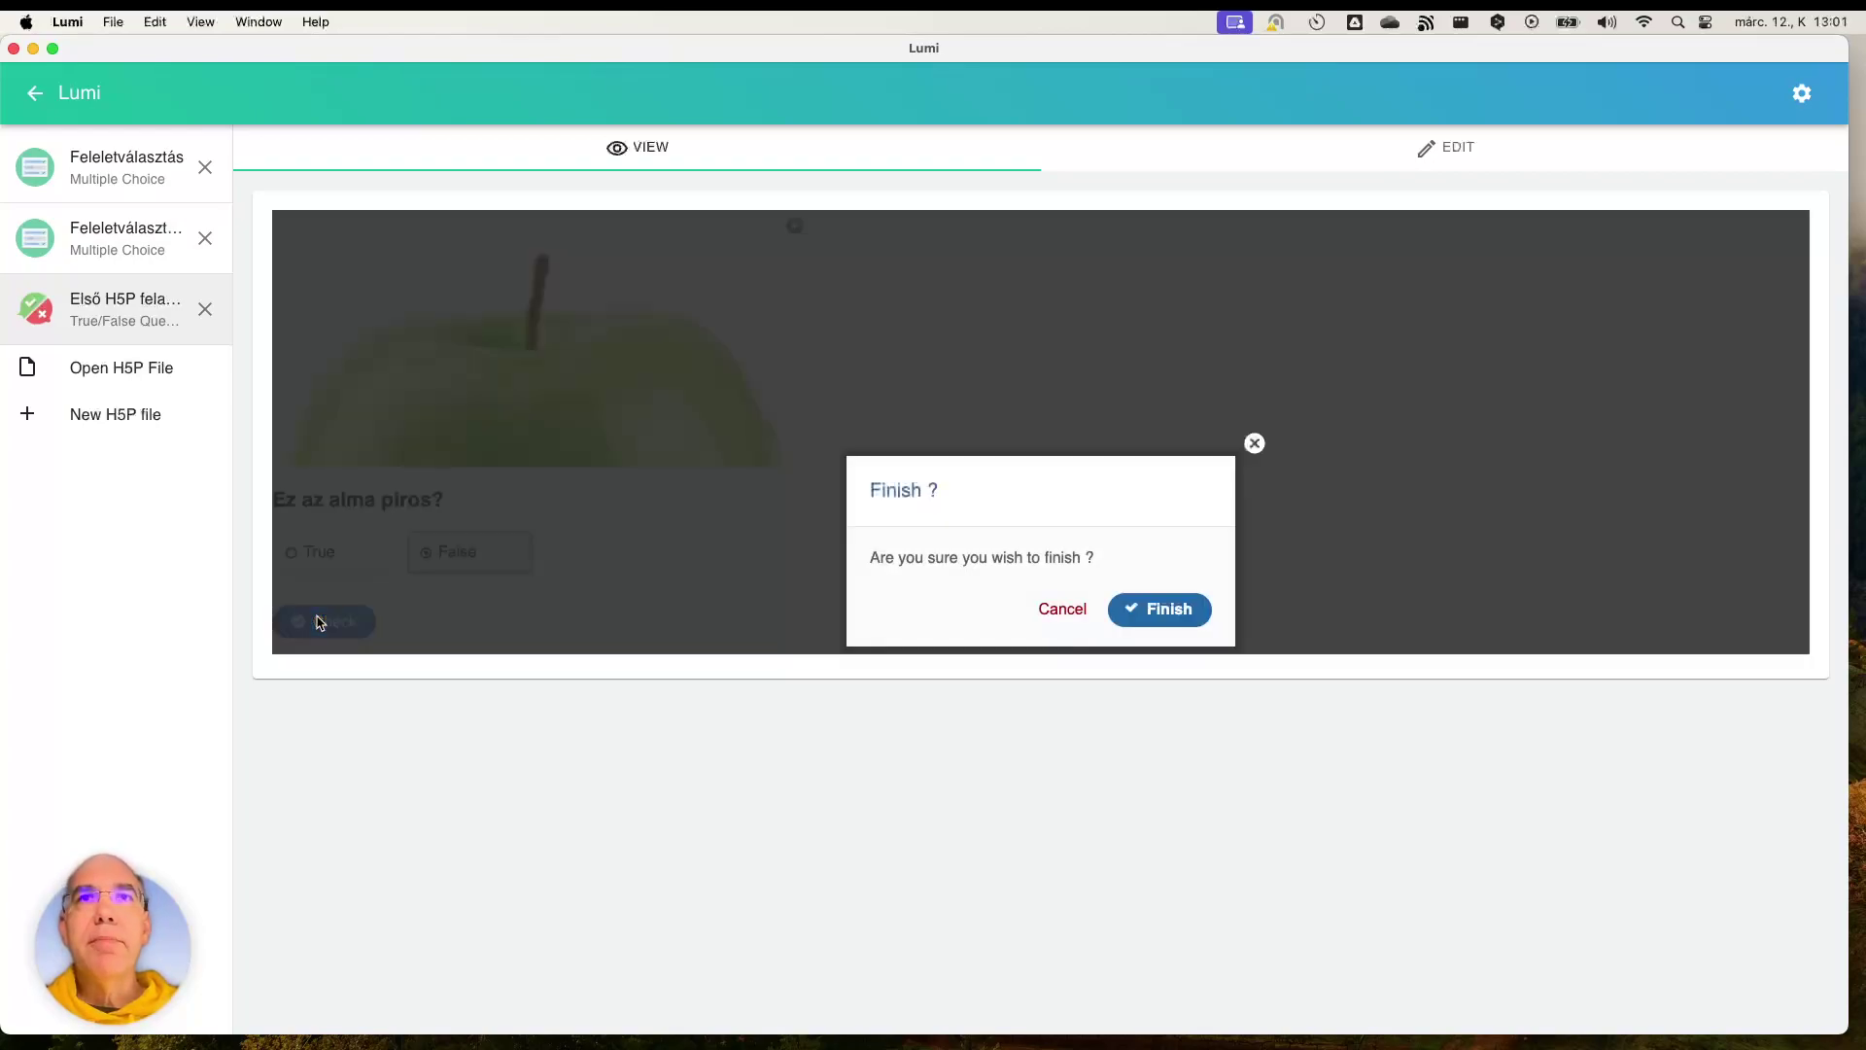
click(1169, 610)
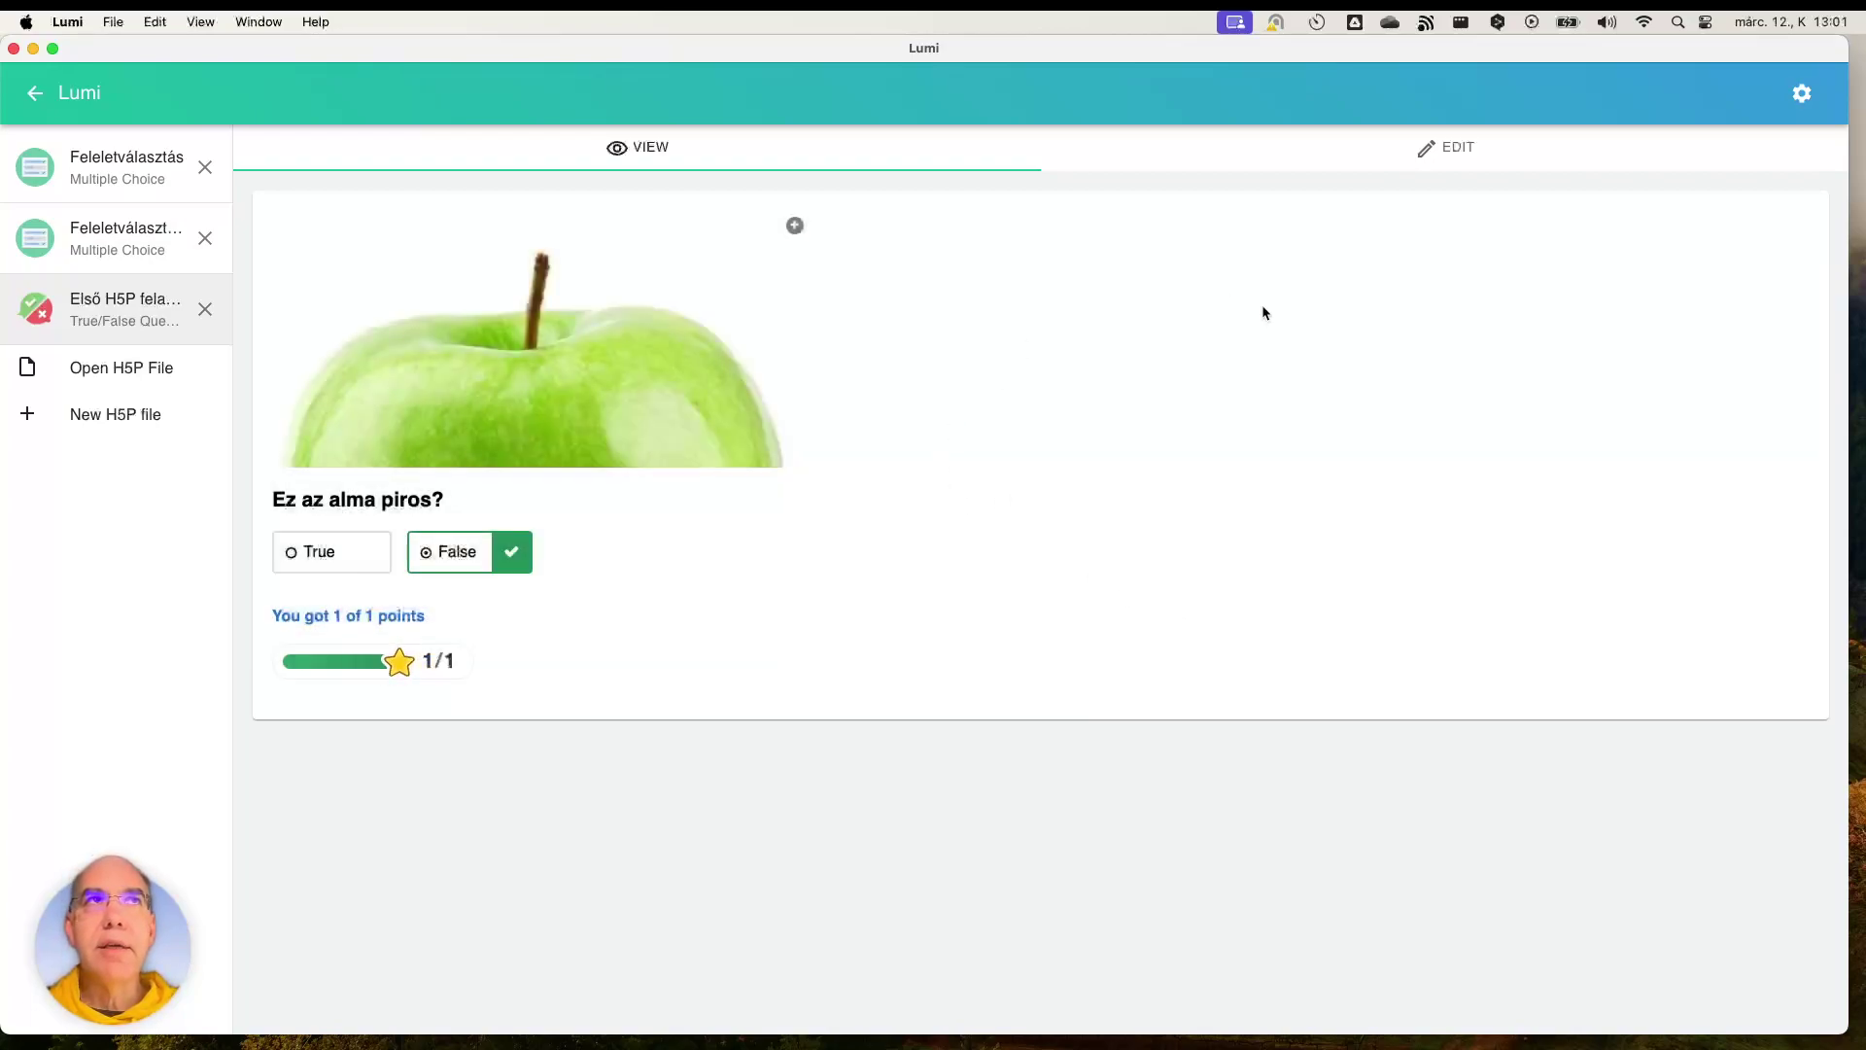
Step: Return to editing the question and enable the "Automatically check answer" option in the behavioural settings
click(1454, 153)
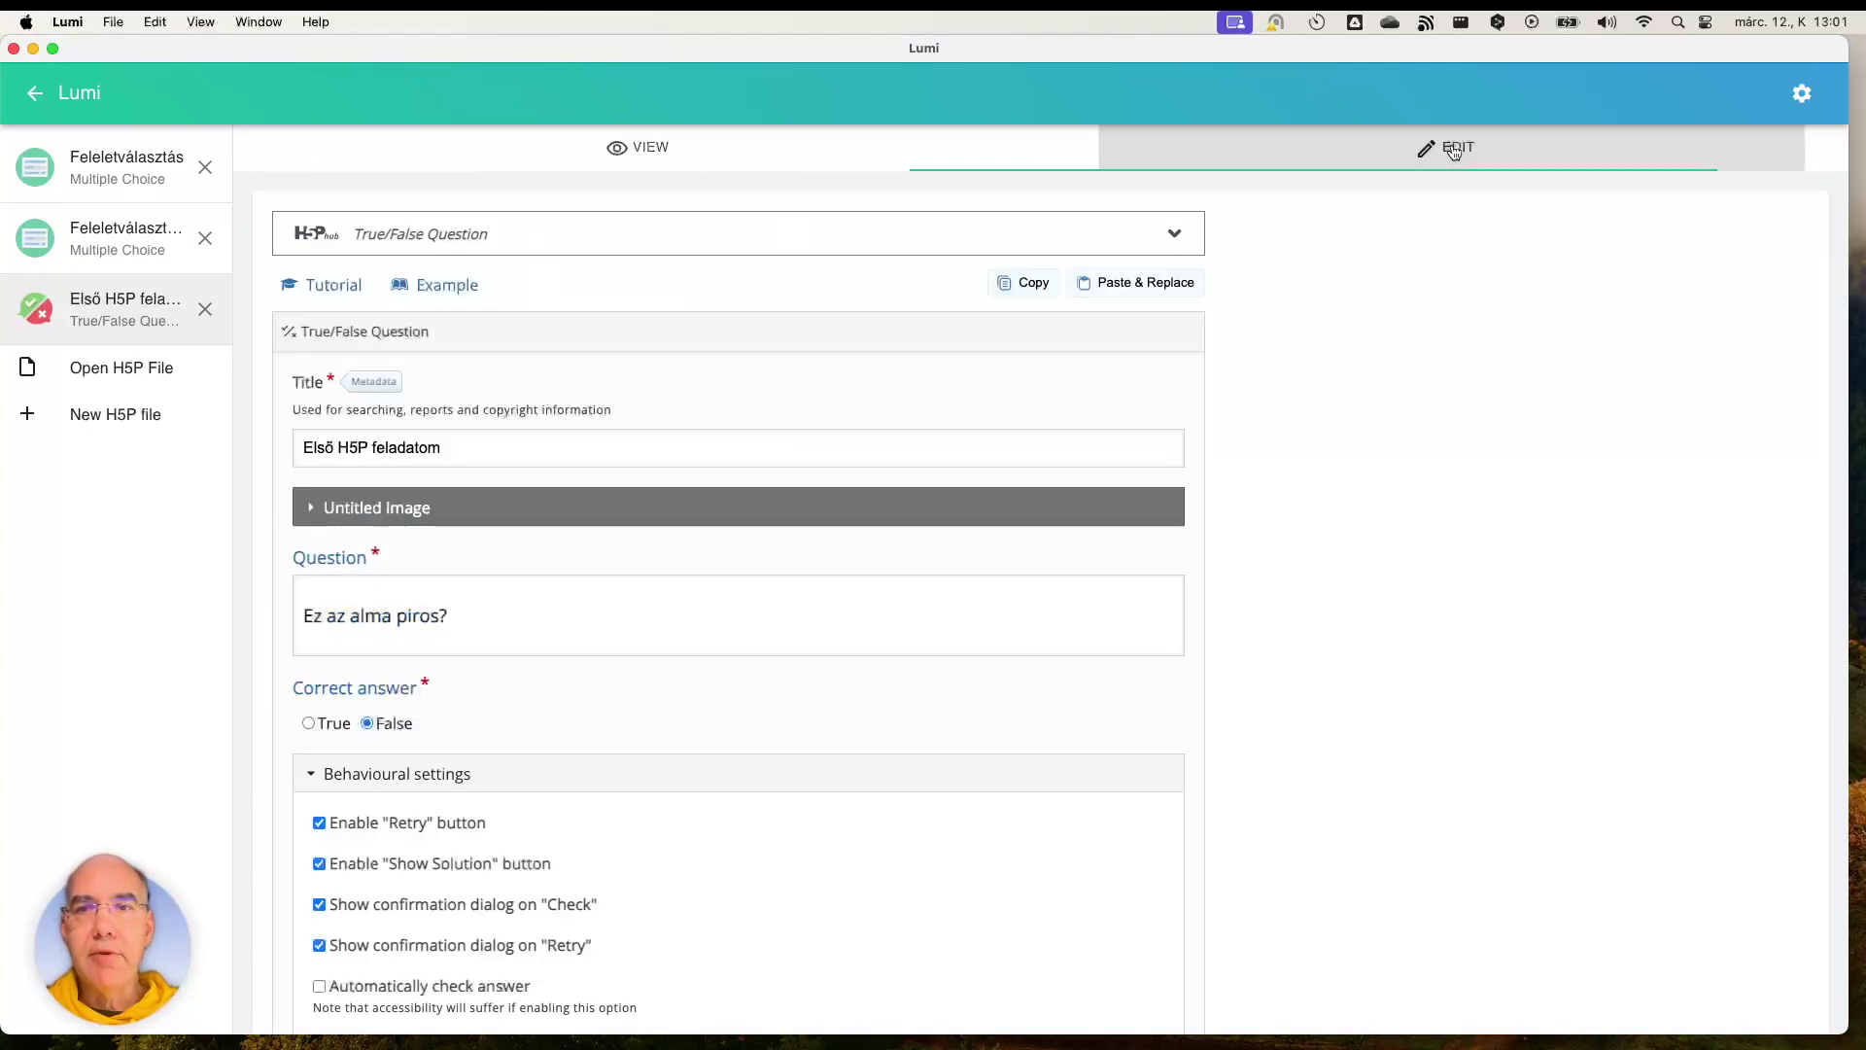
scroll(591, 745, down, 5)
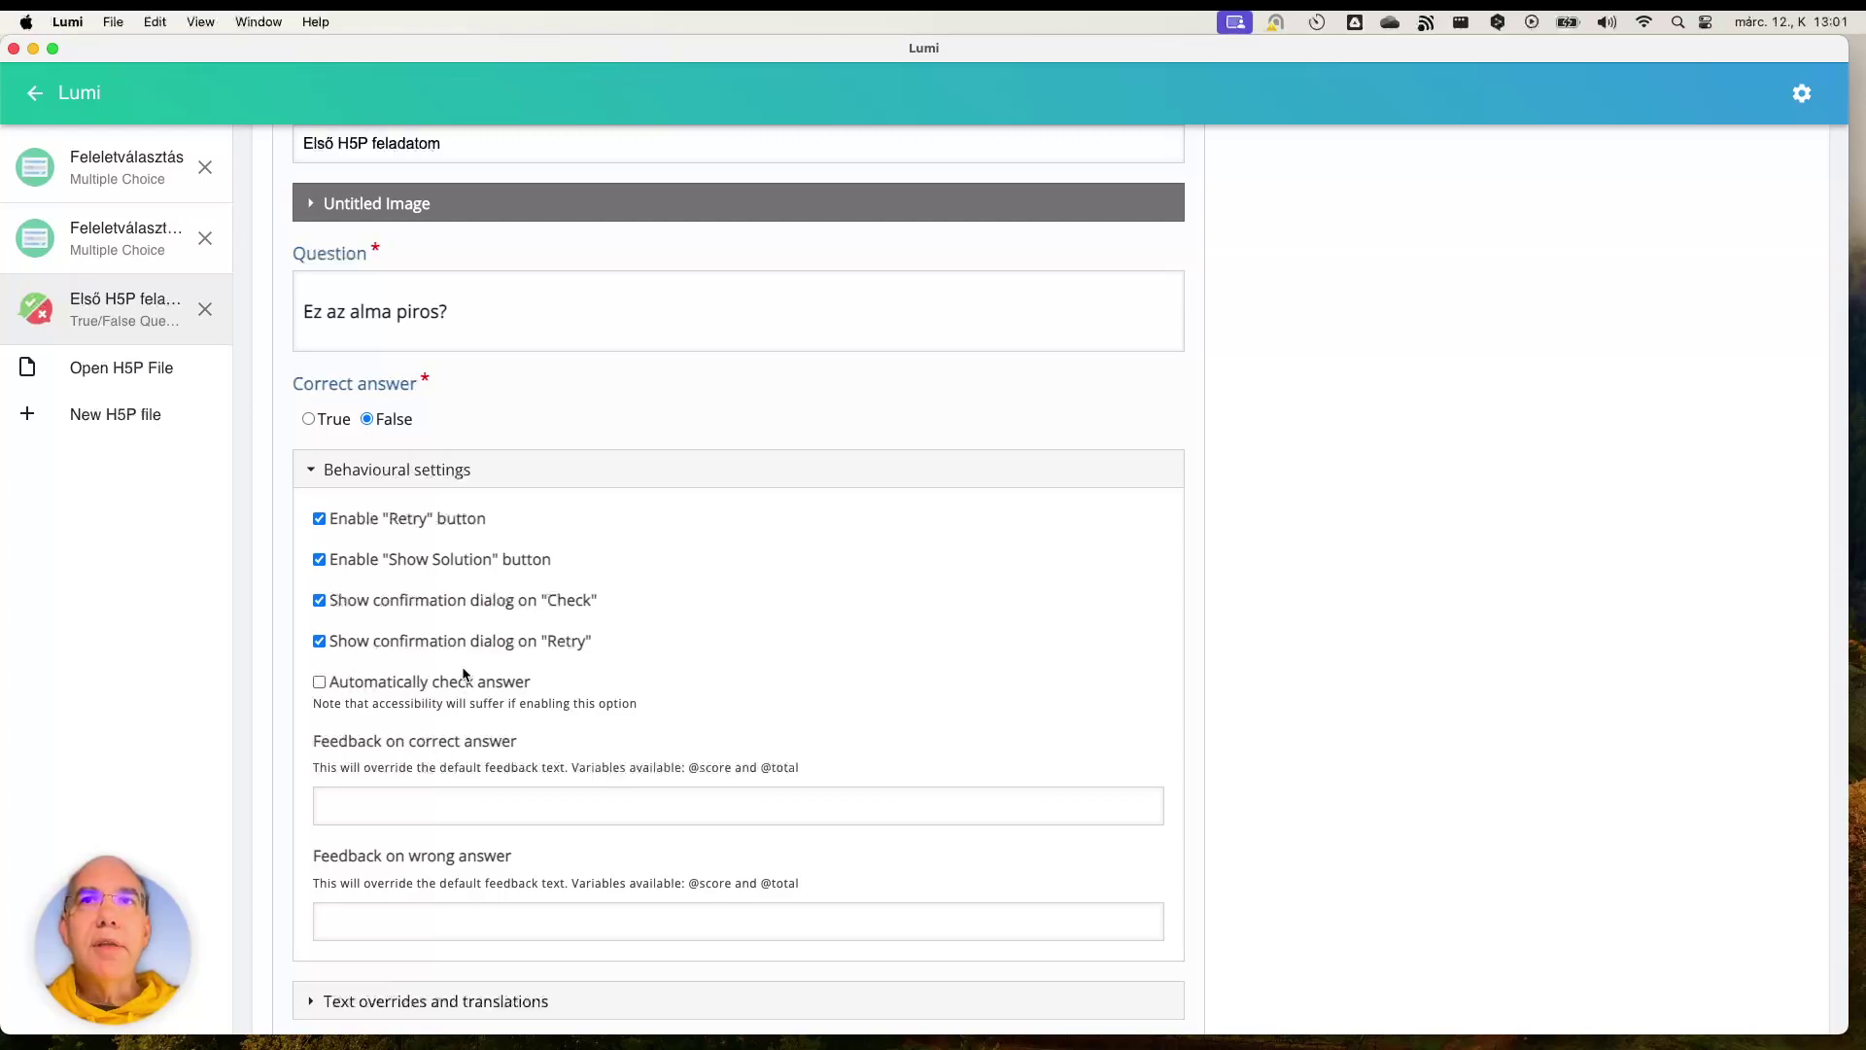
click(319, 683)
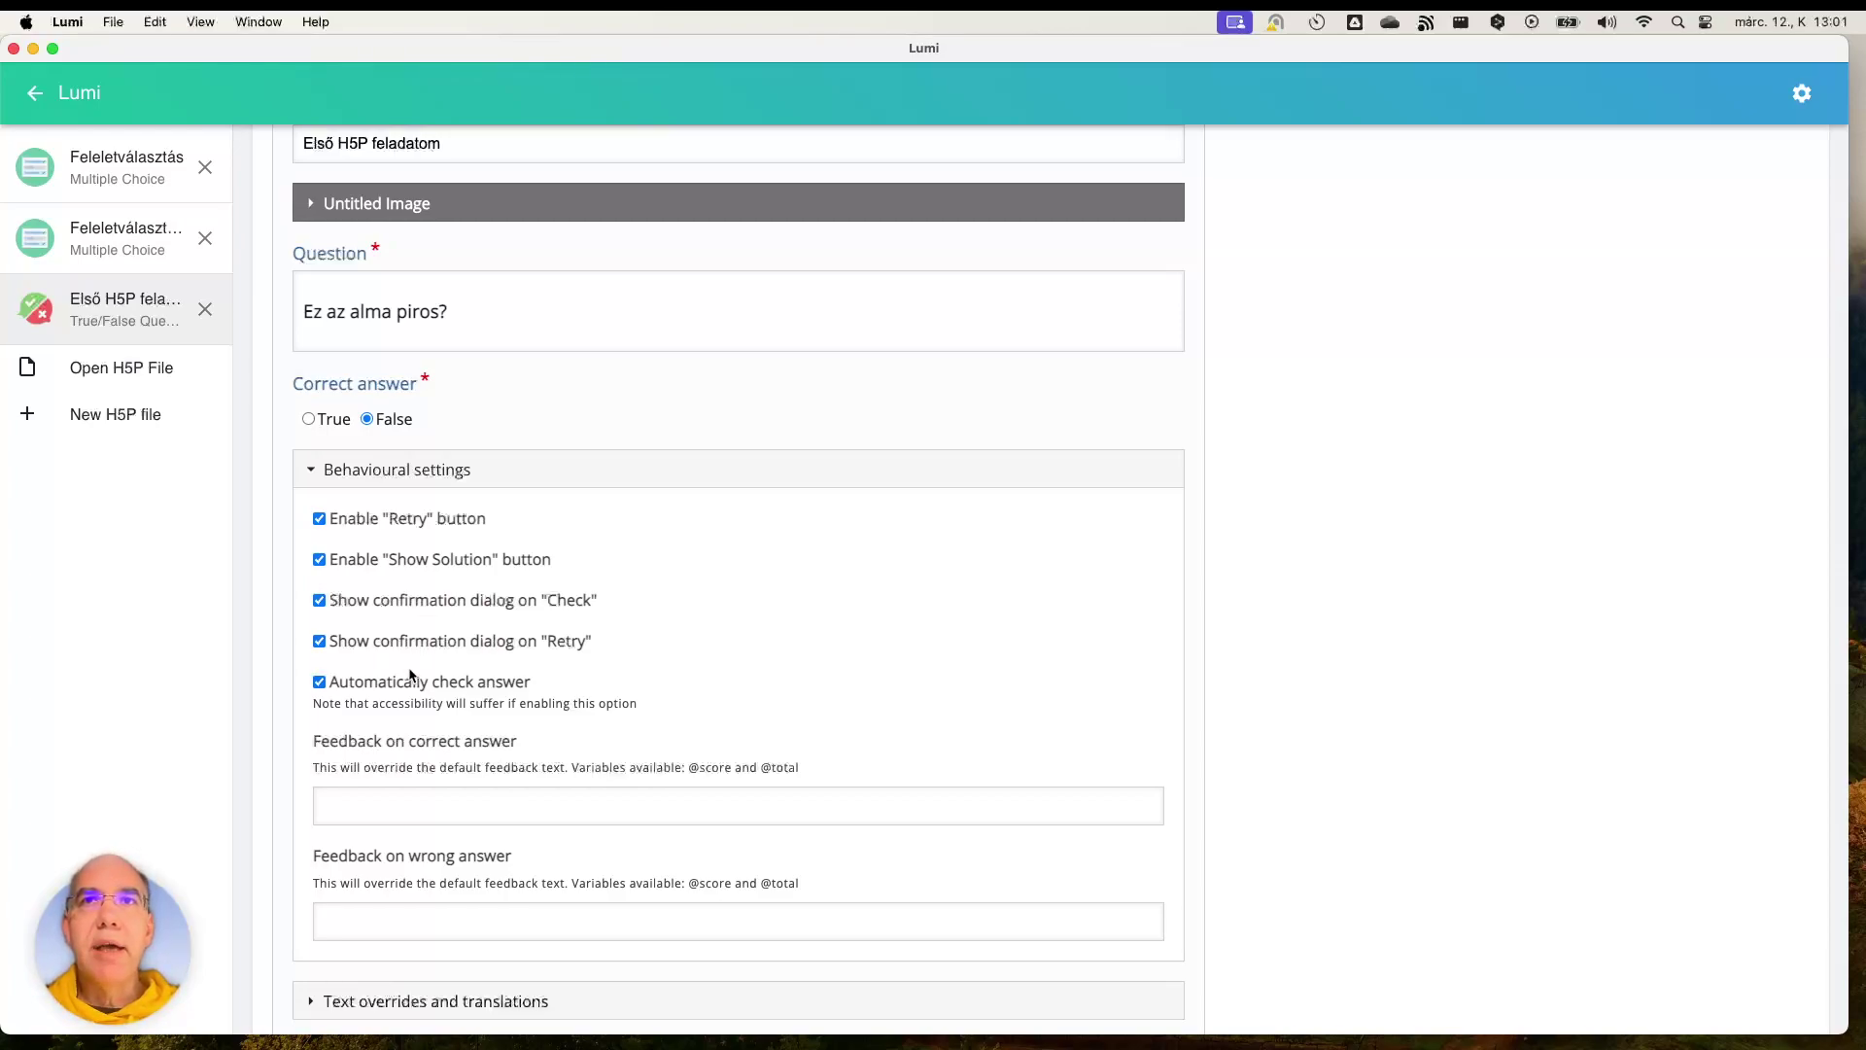
Step: Test automatic checking in the preview by answering False, then reload the preview and answer True
scroll(632, 270, up, 5)
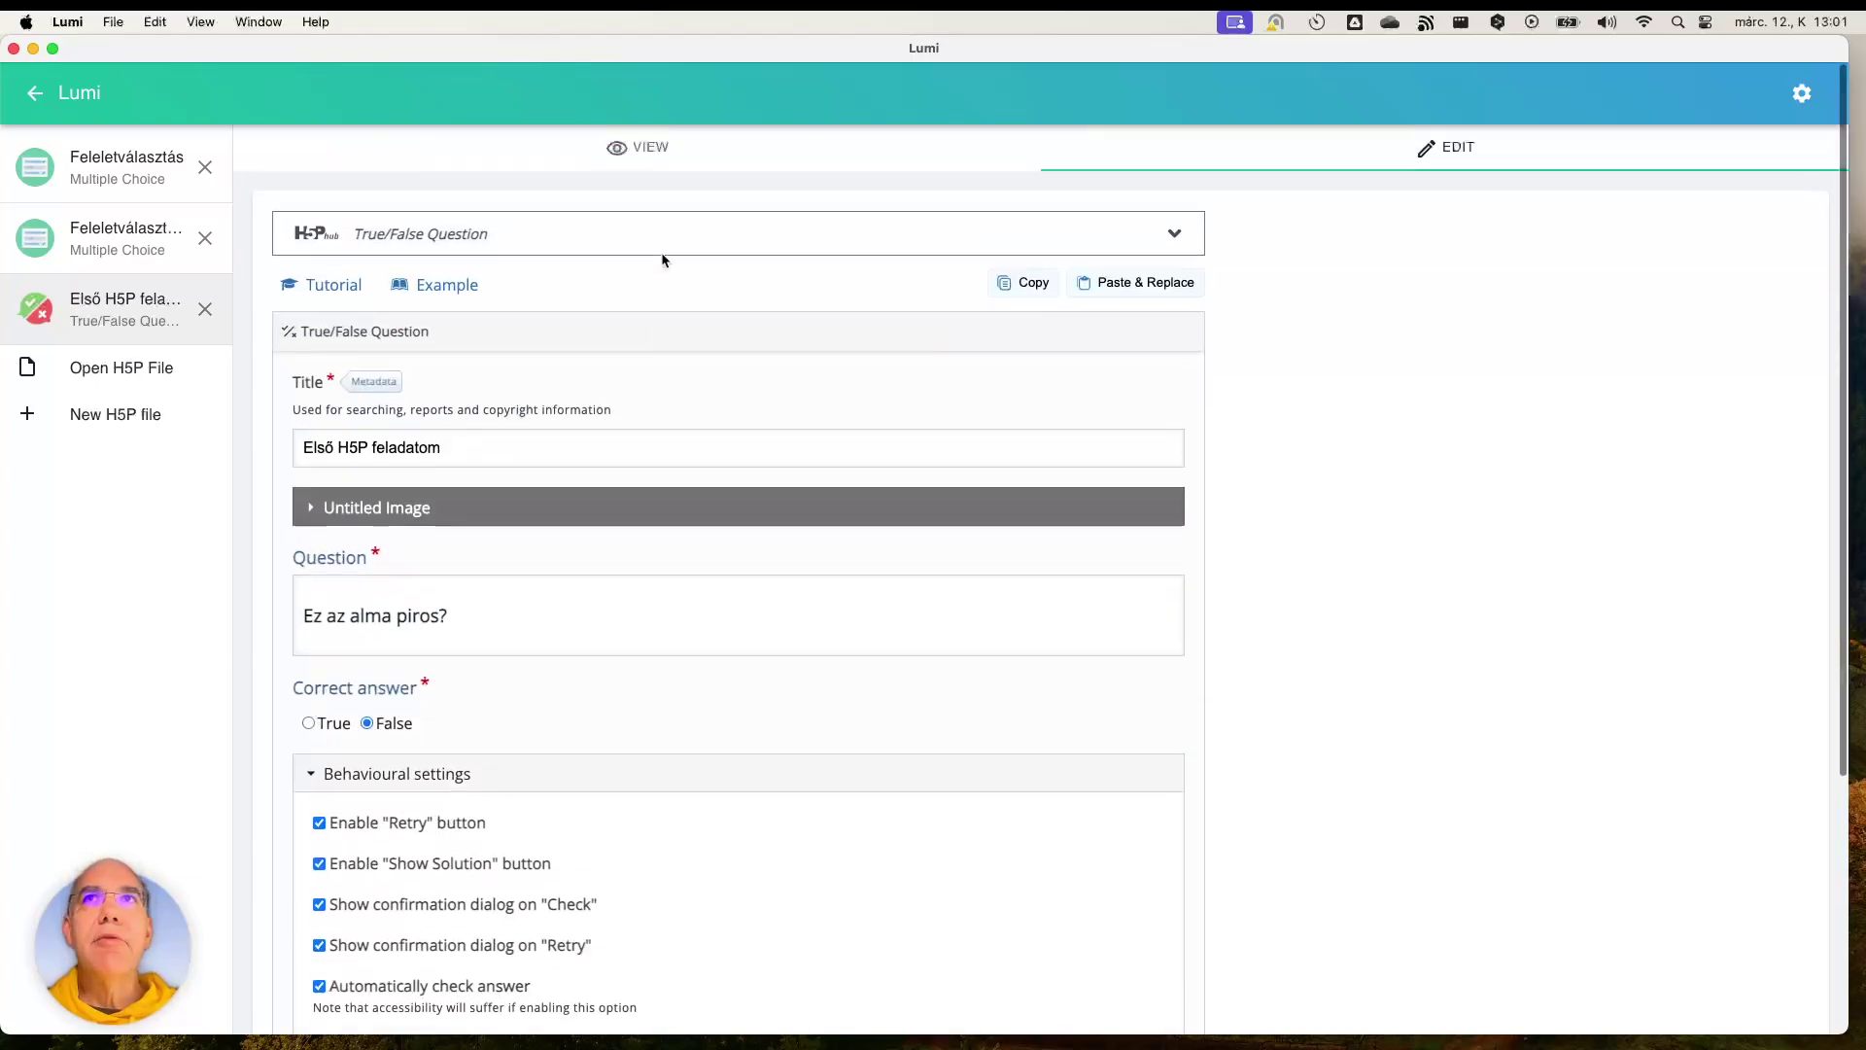
click(650, 151)
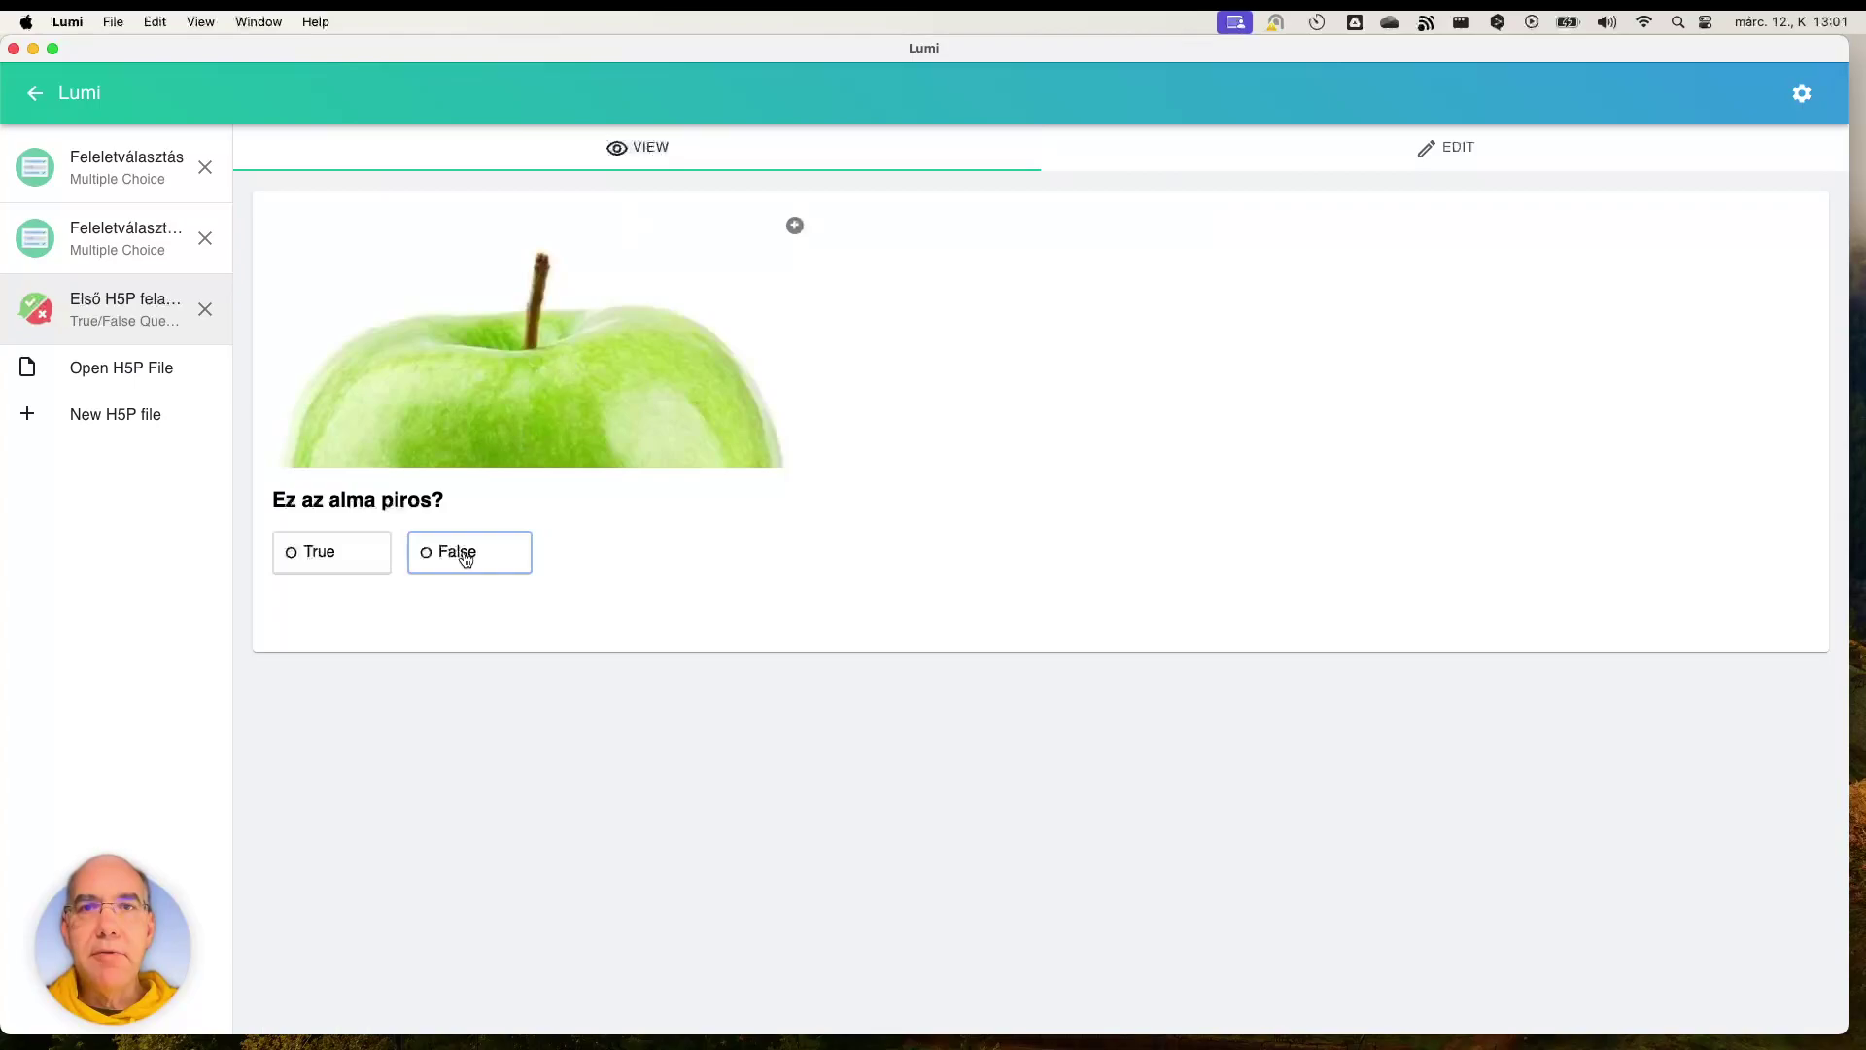
click(466, 559)
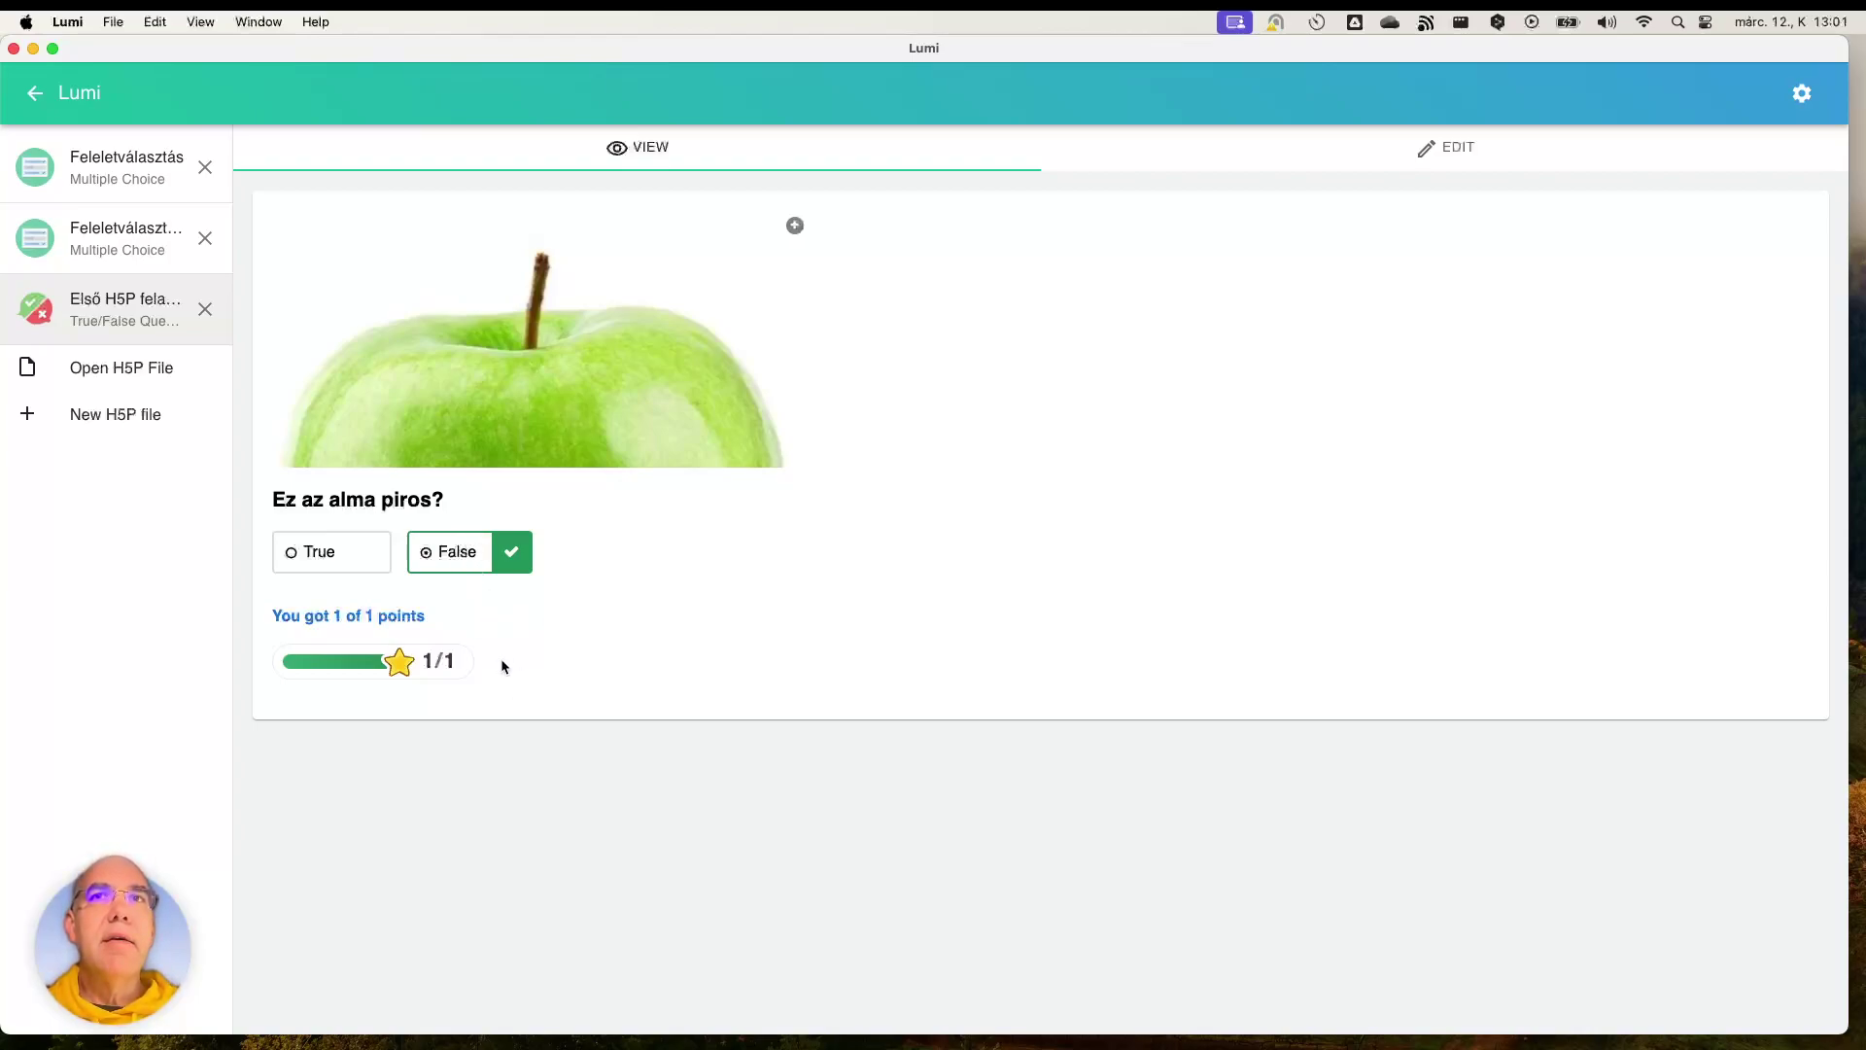
click(1374, 155)
click(651, 151)
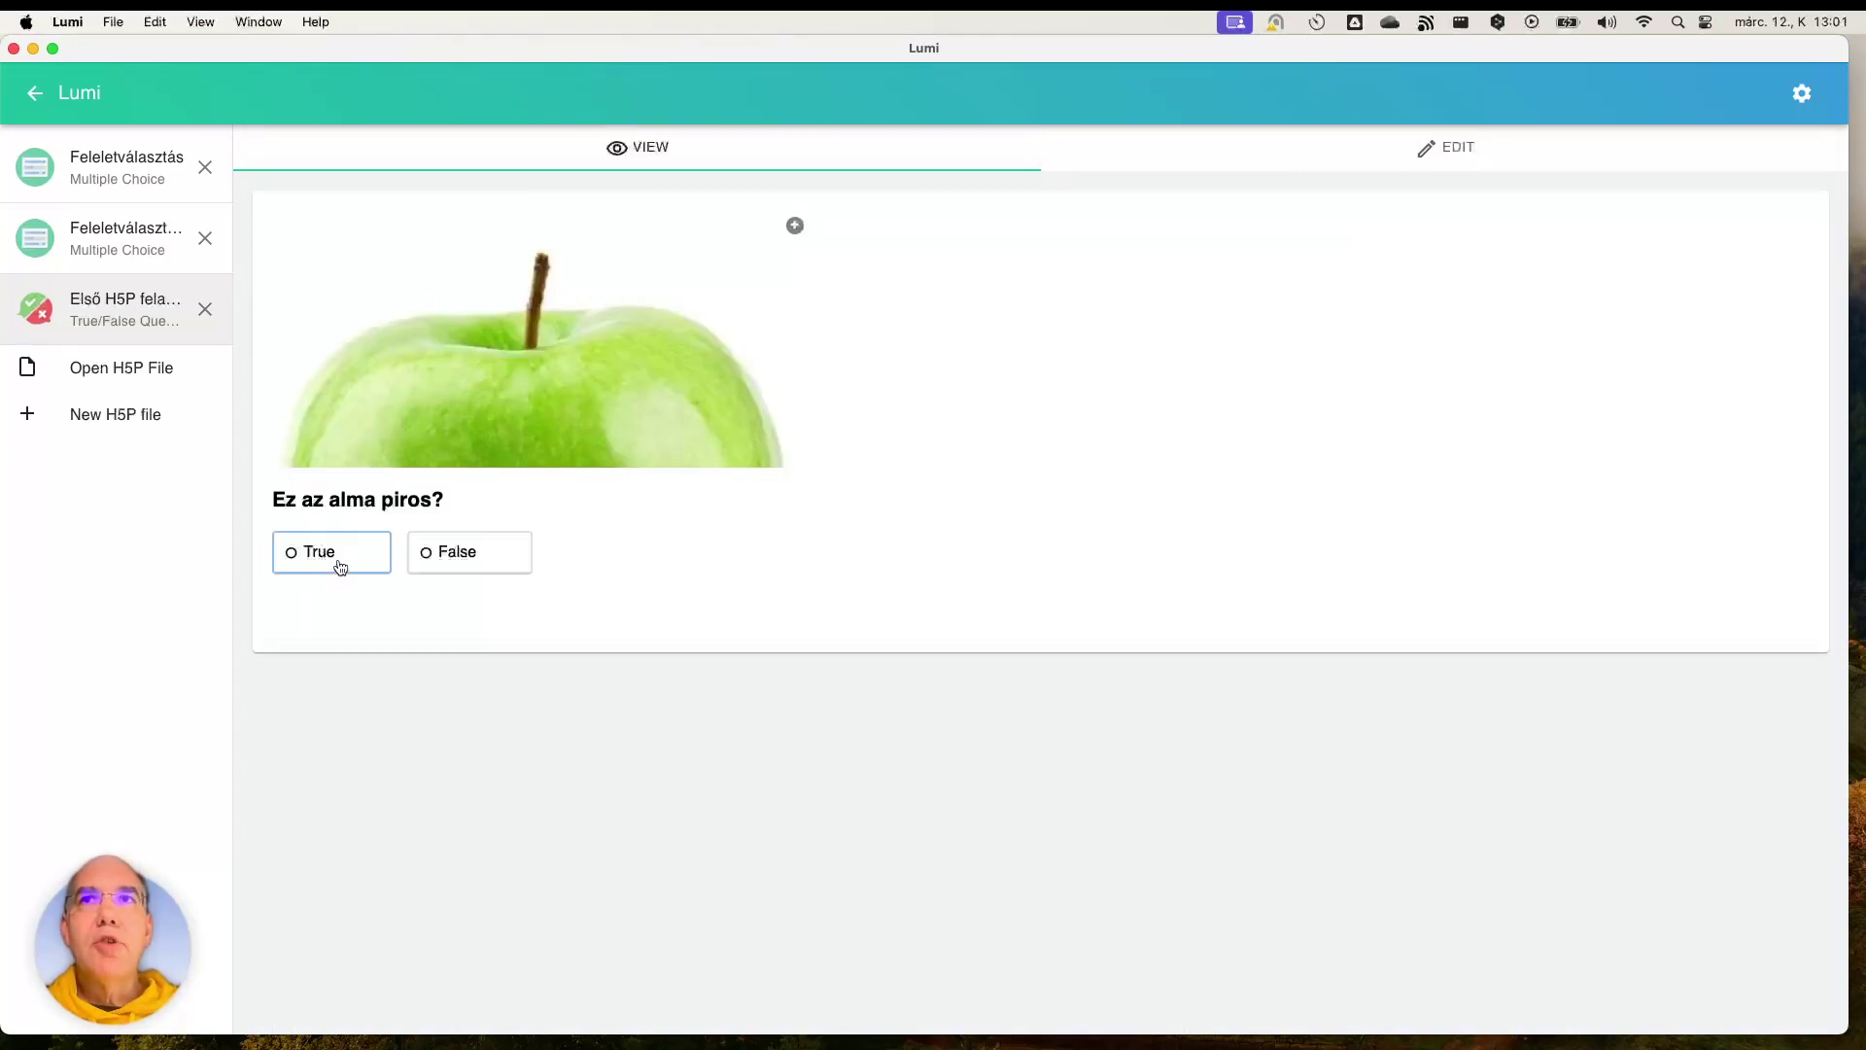
click(345, 562)
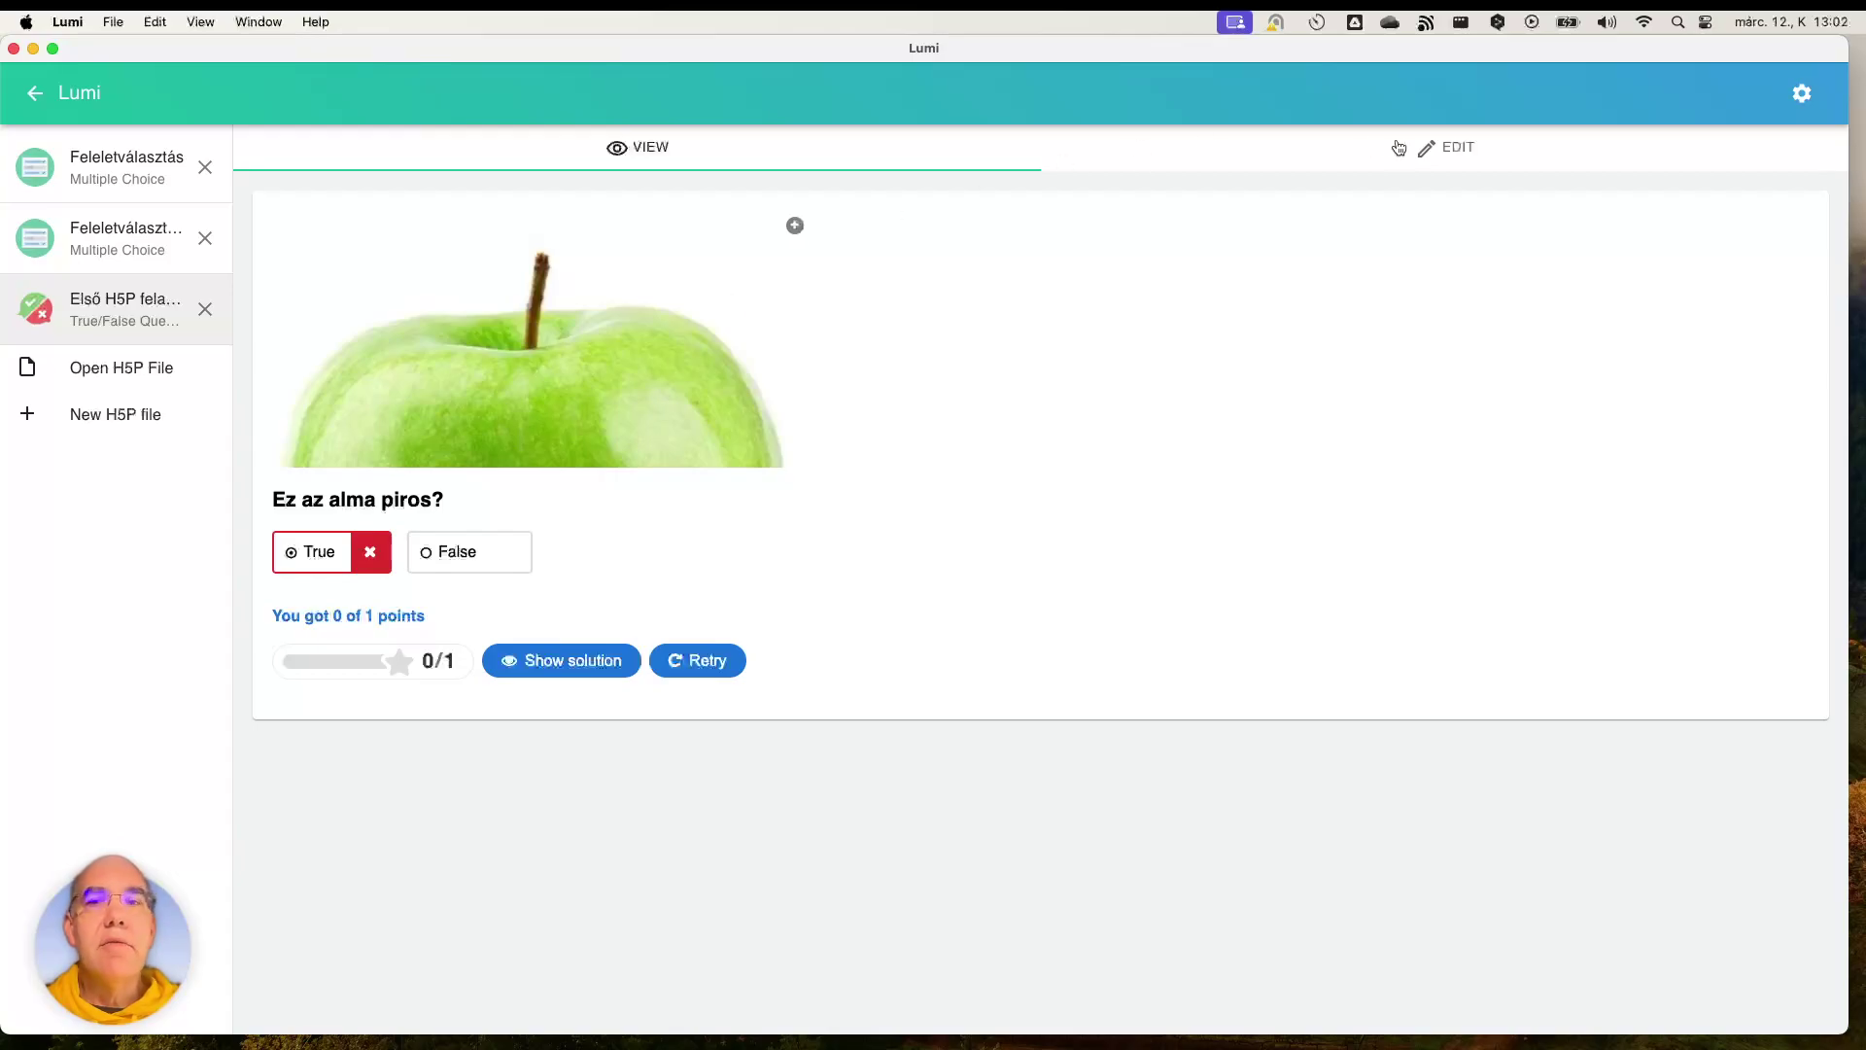
click(1445, 156)
scroll(645, 679, down, 5)
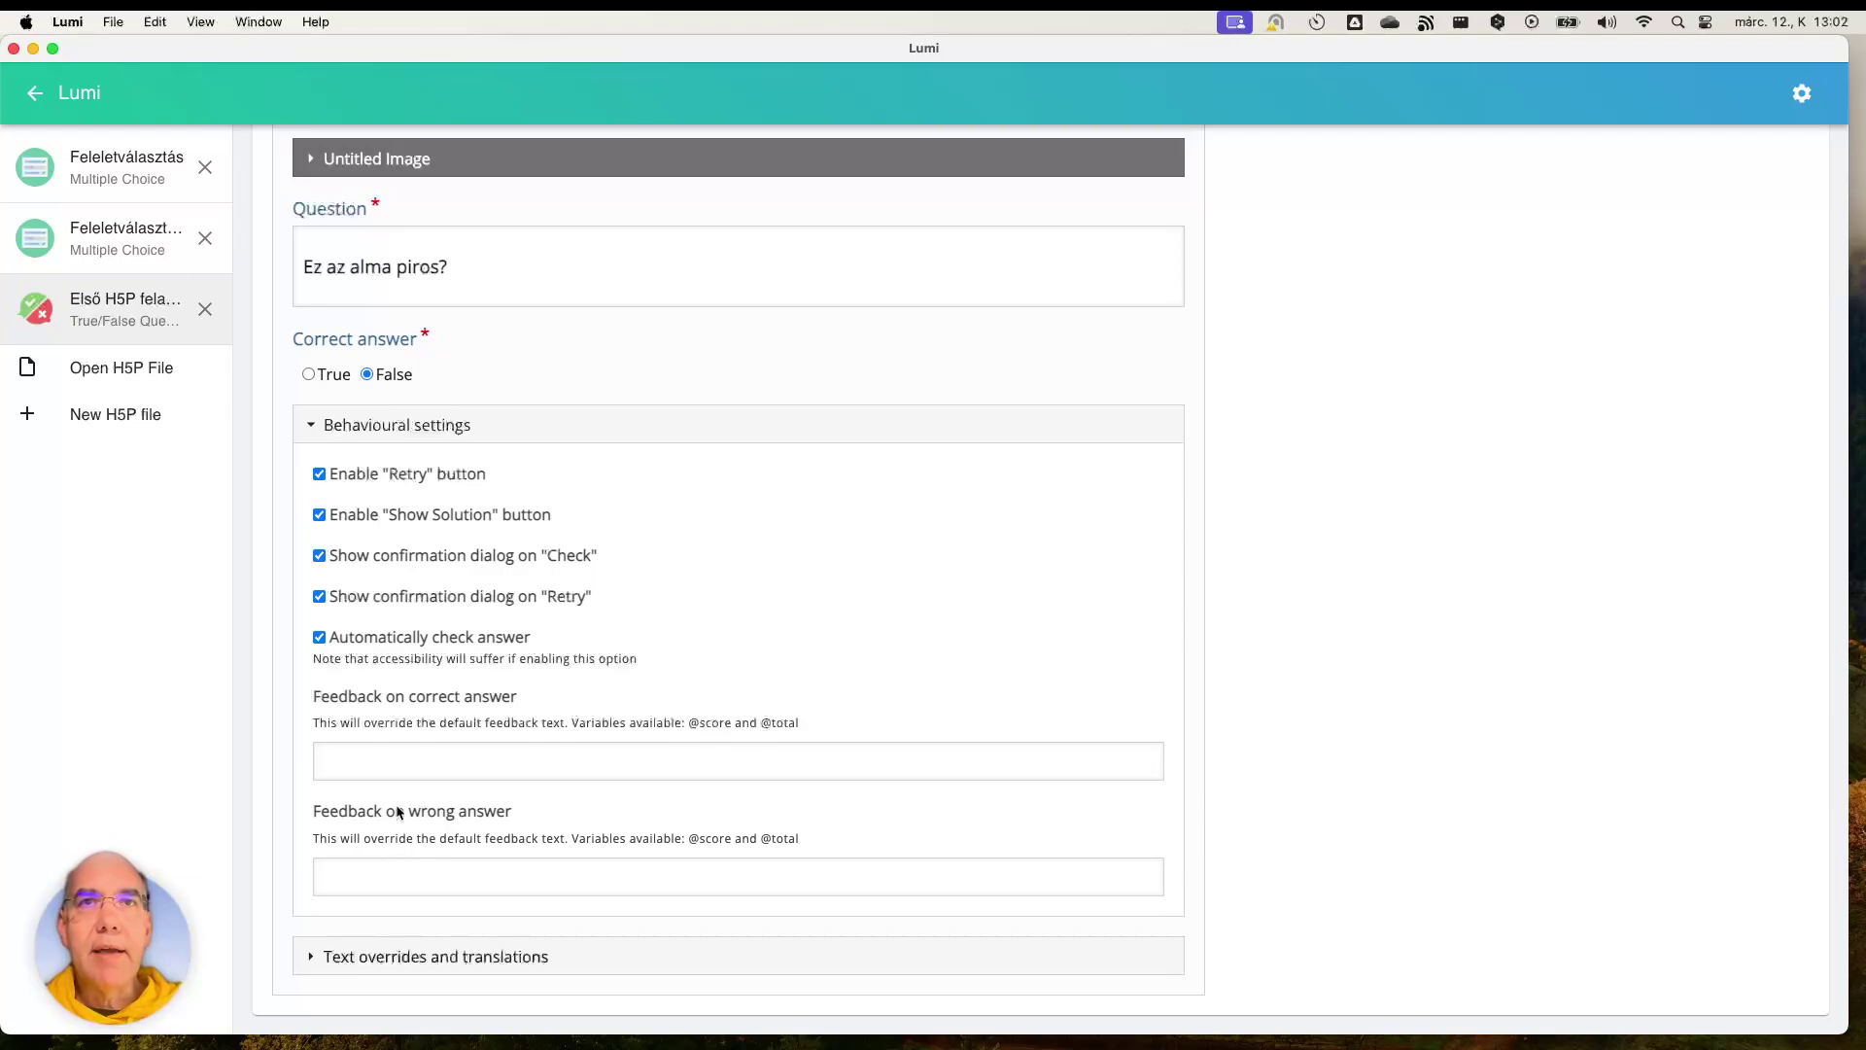
click(415, 747)
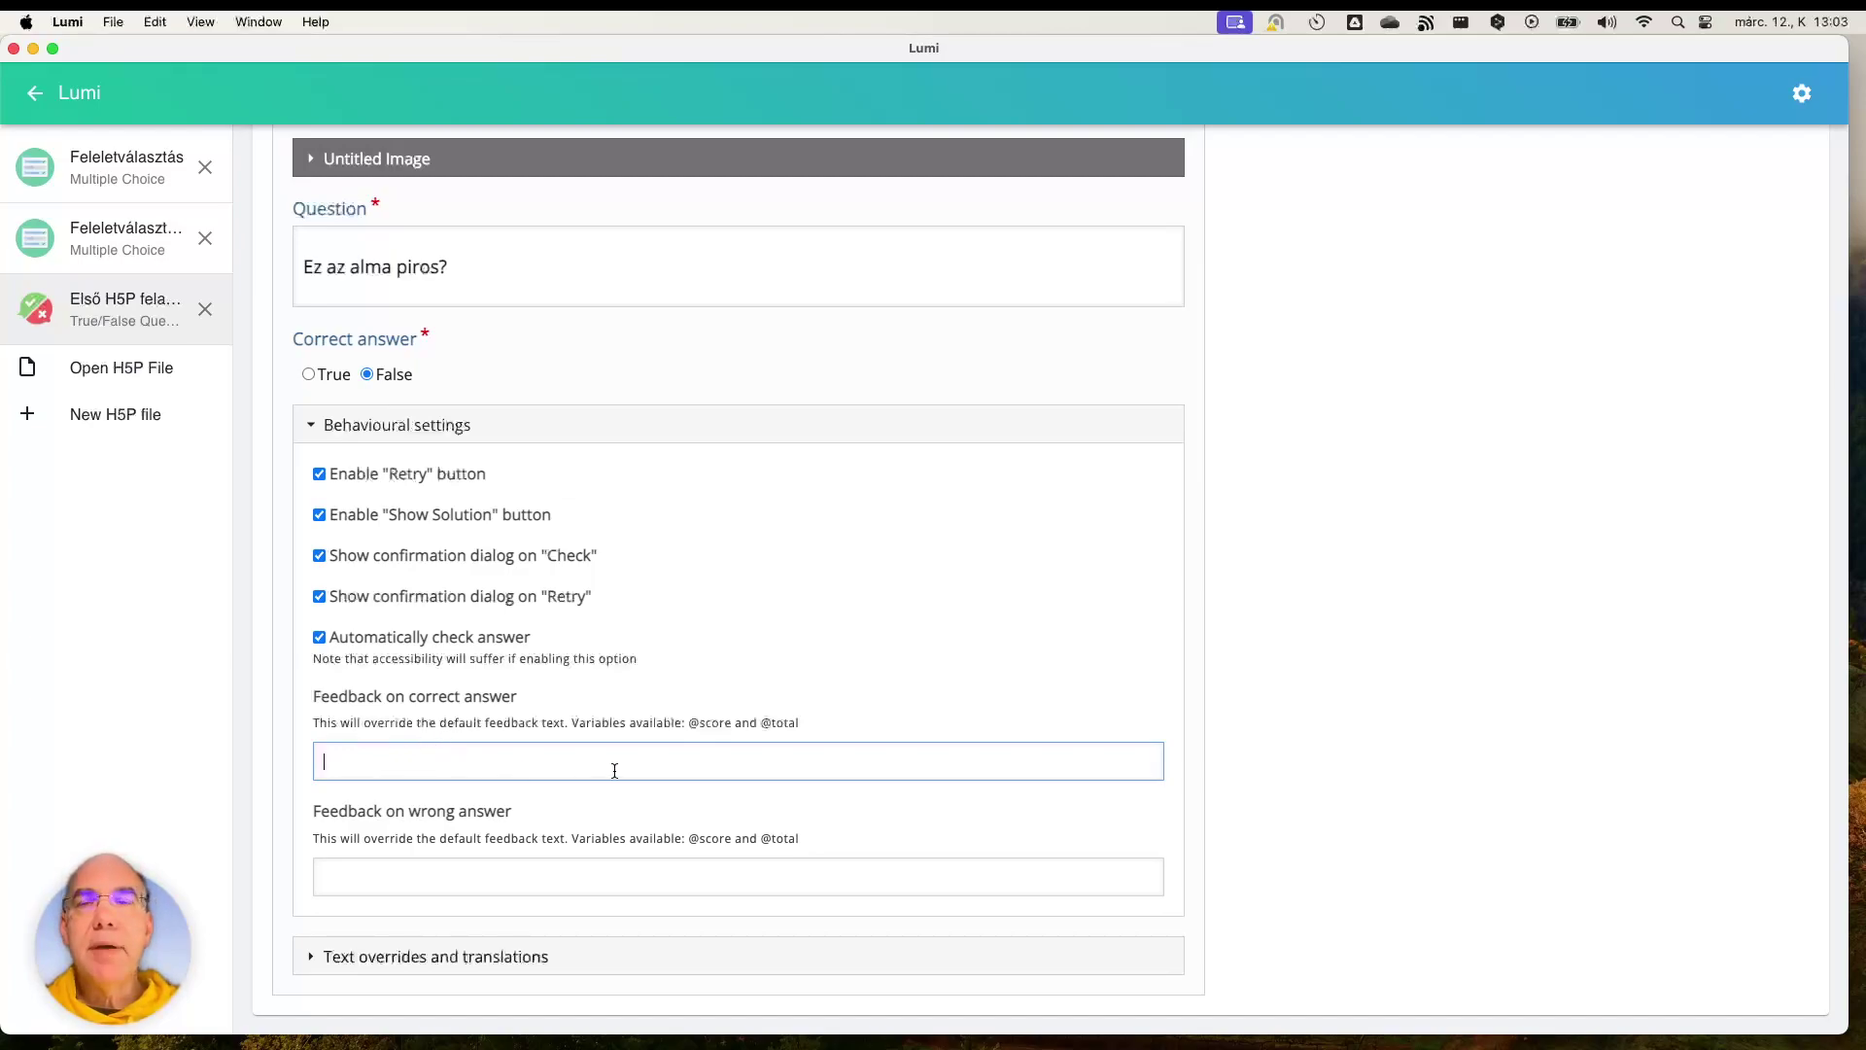
drag(689, 722, 728, 725)
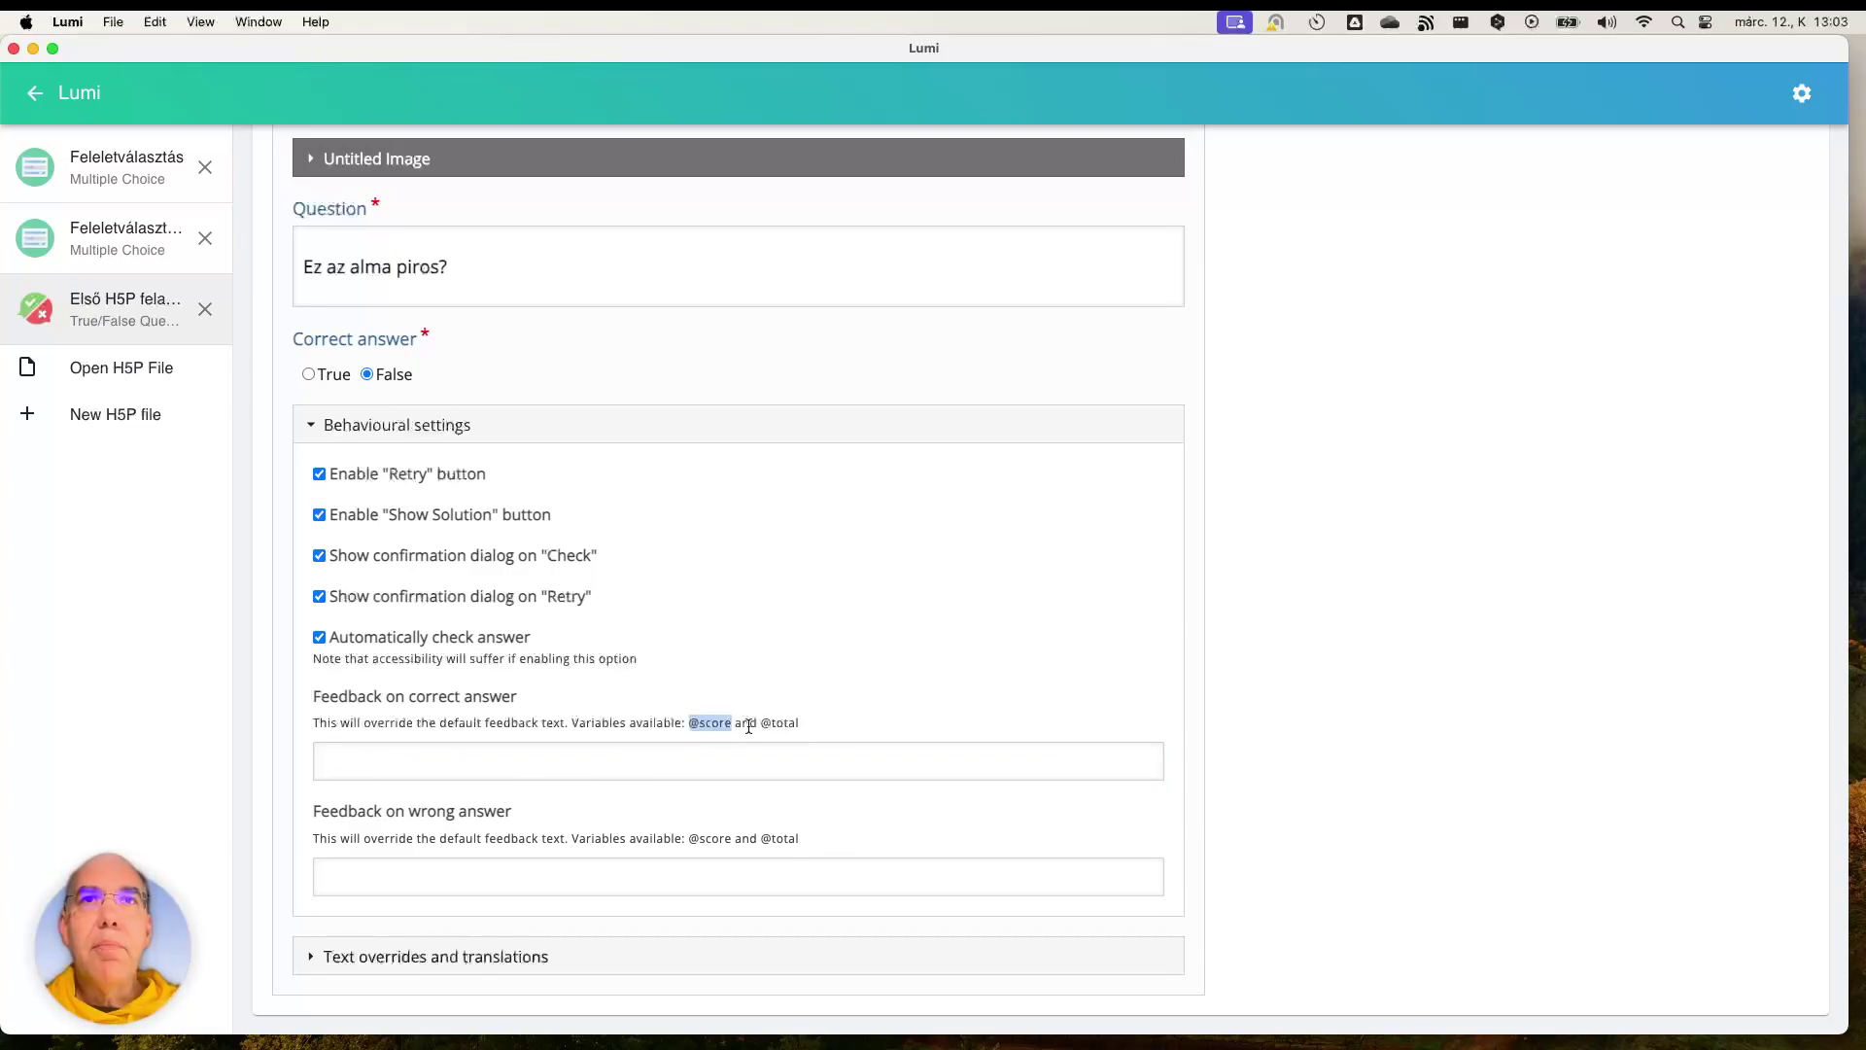
drag(762, 723, 803, 725)
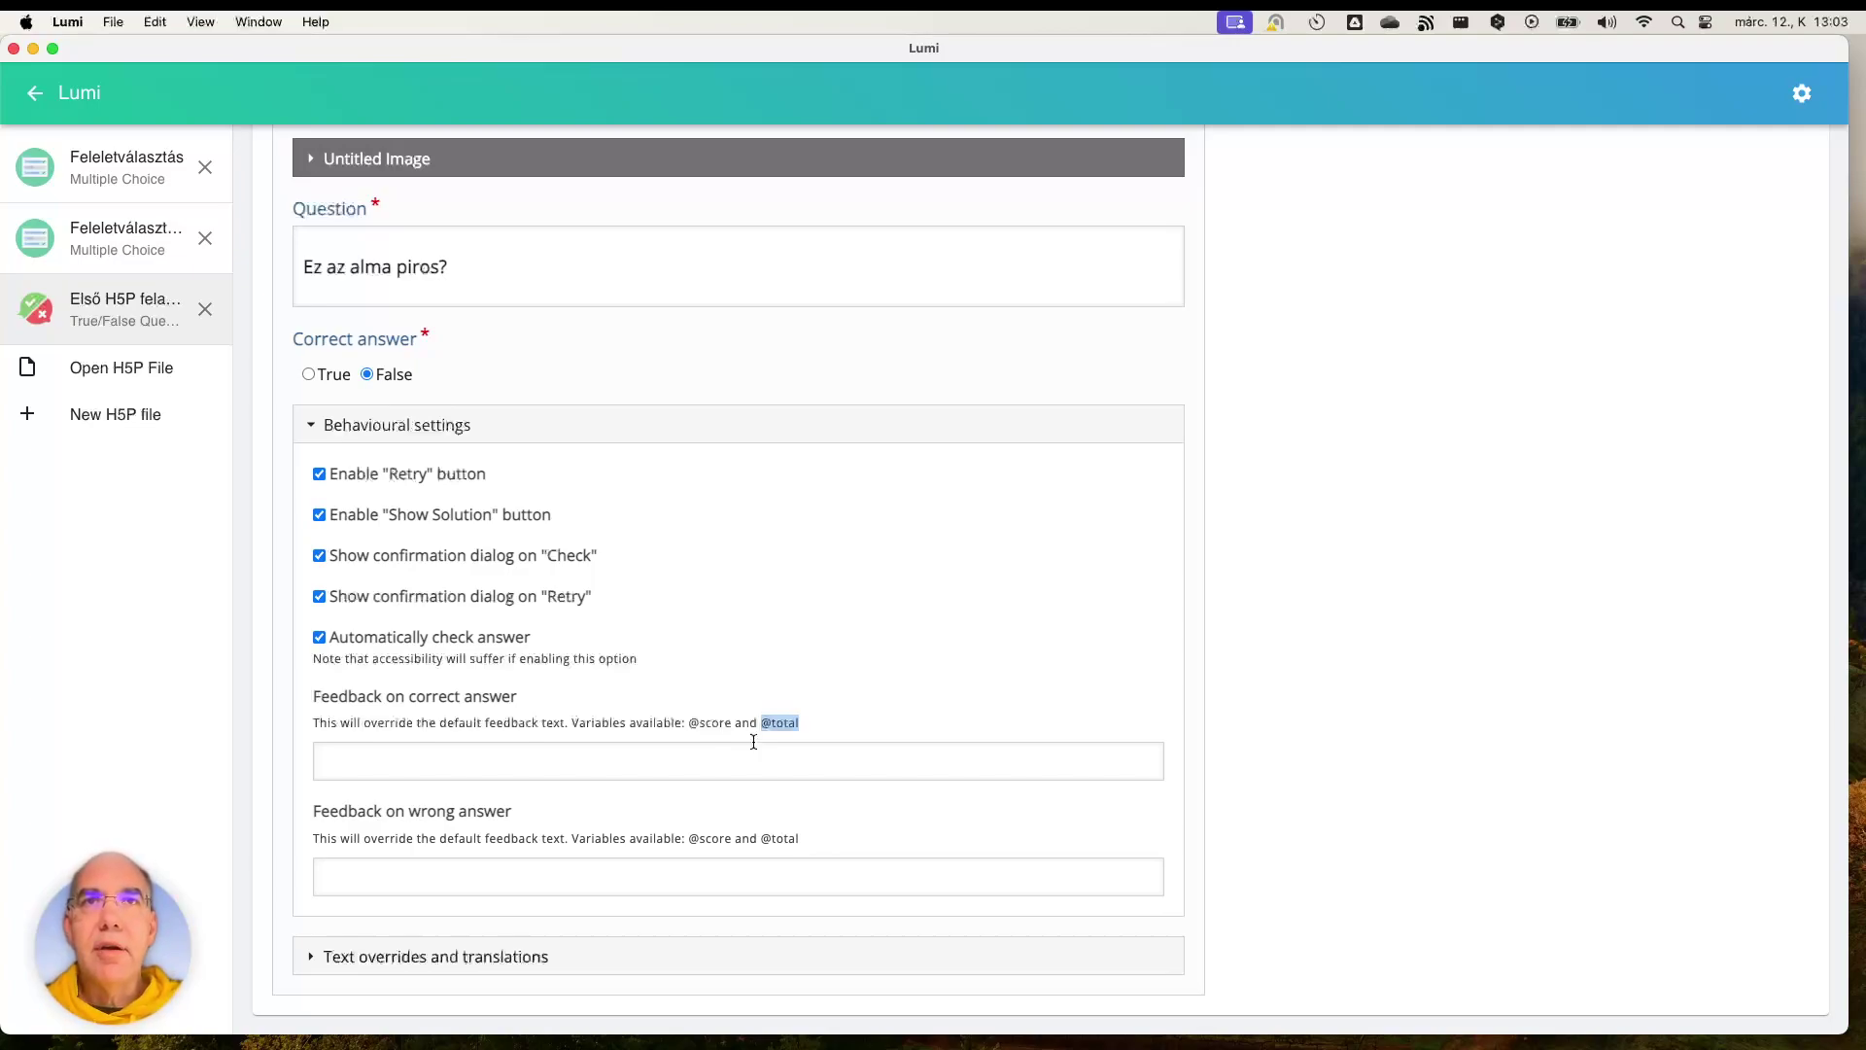
Step: Enter "Helyesen válaszoltál, mert ez tényleg zöld, és nem piros." as the feedback on the correct answer
click(656, 760)
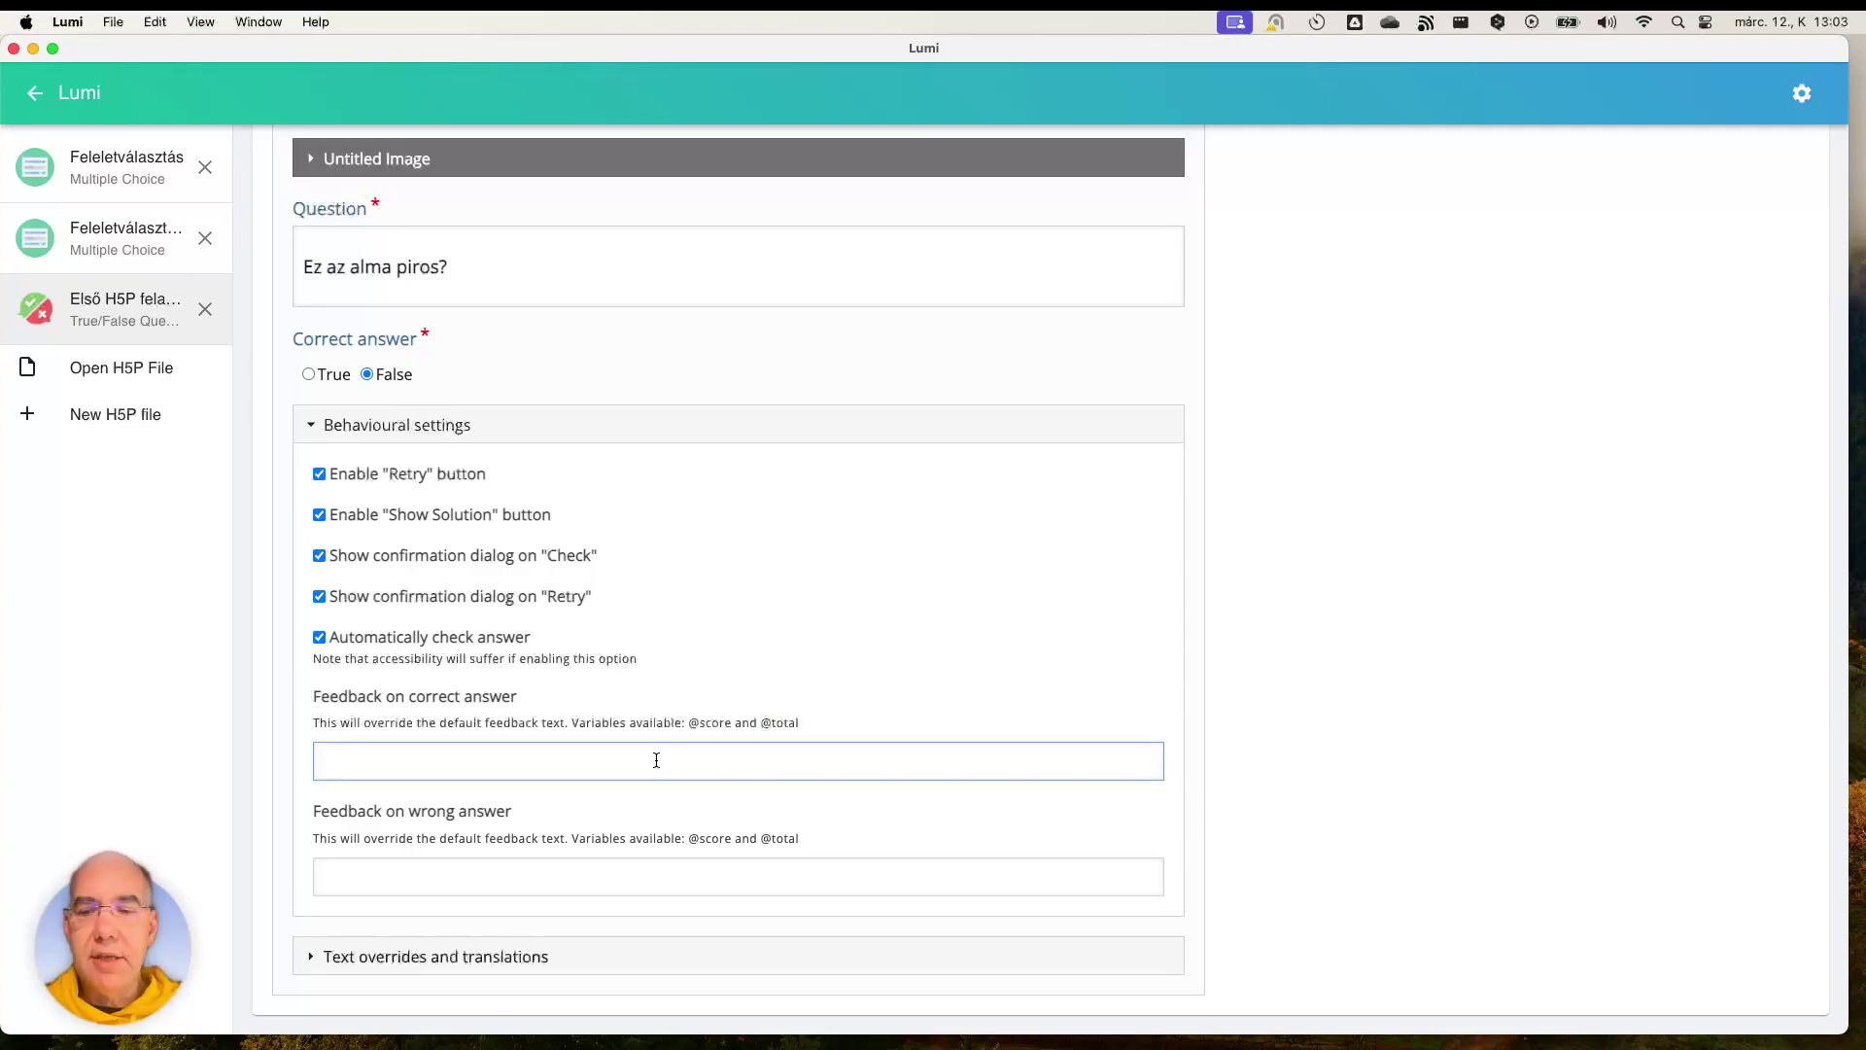
text(Helyes)
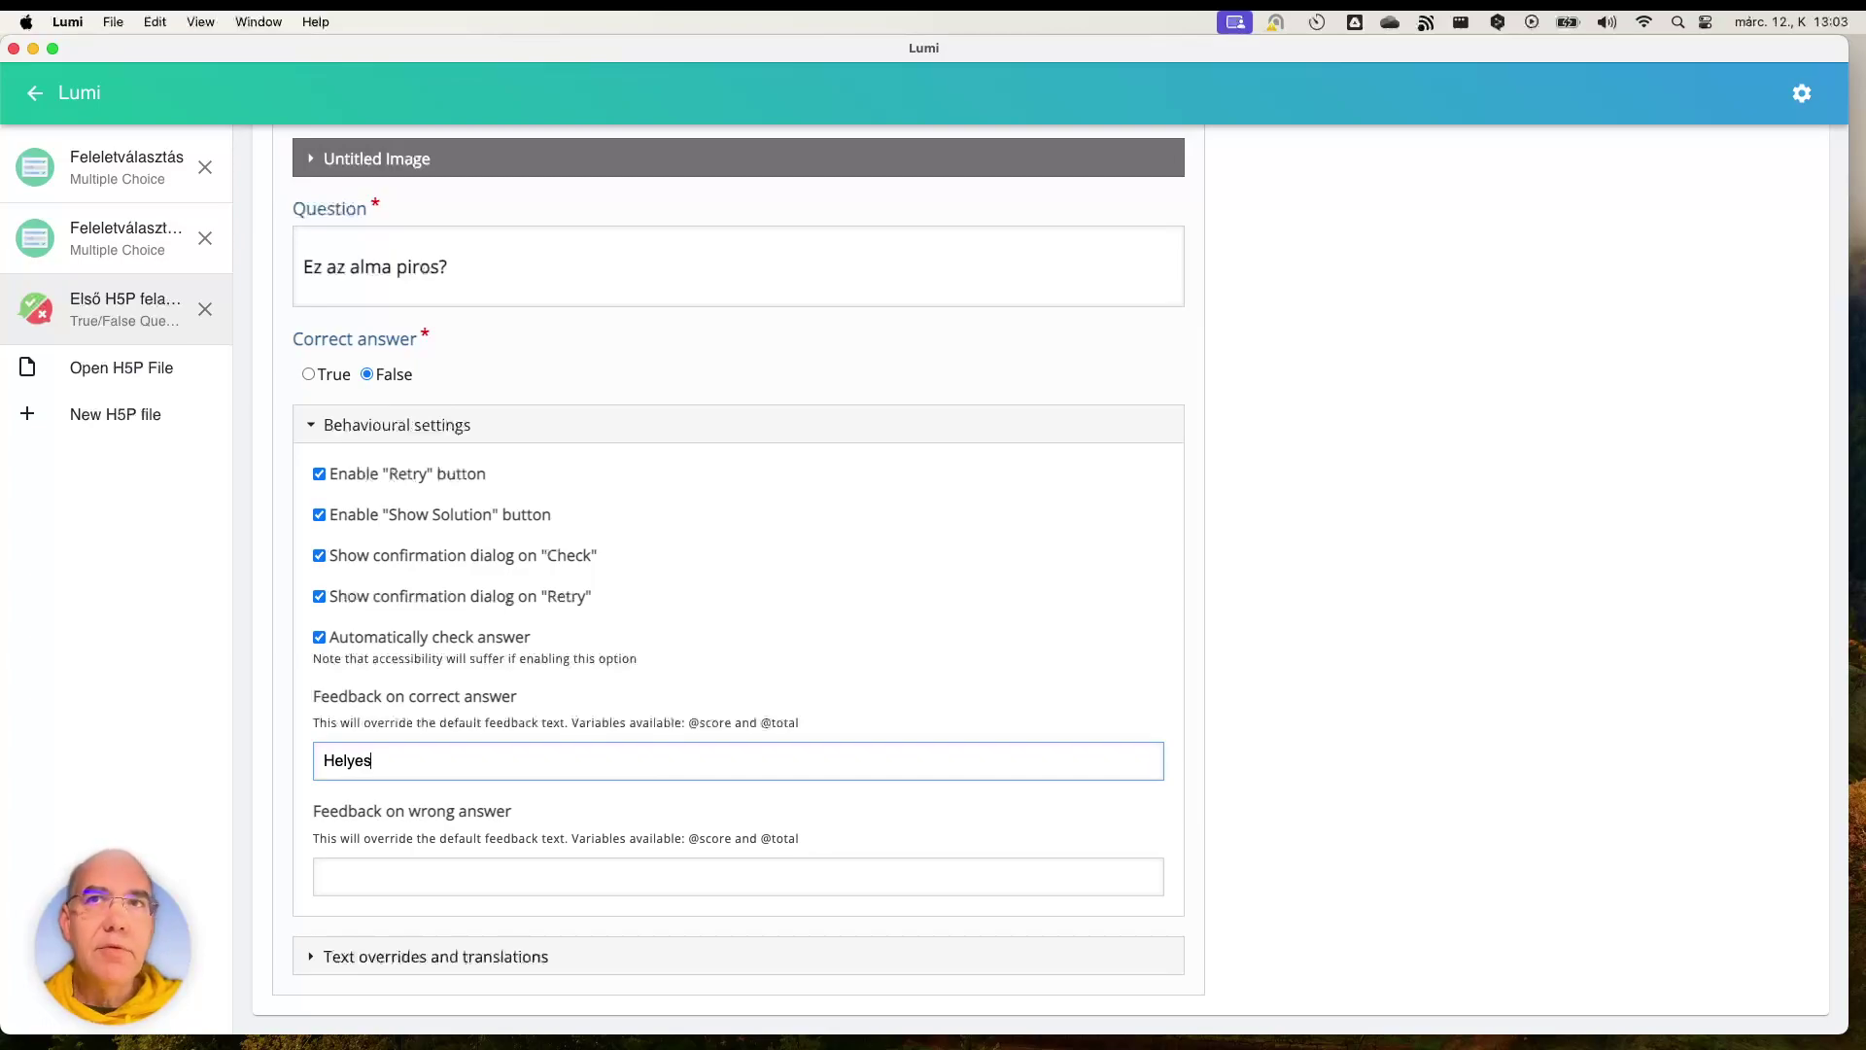
text(en )
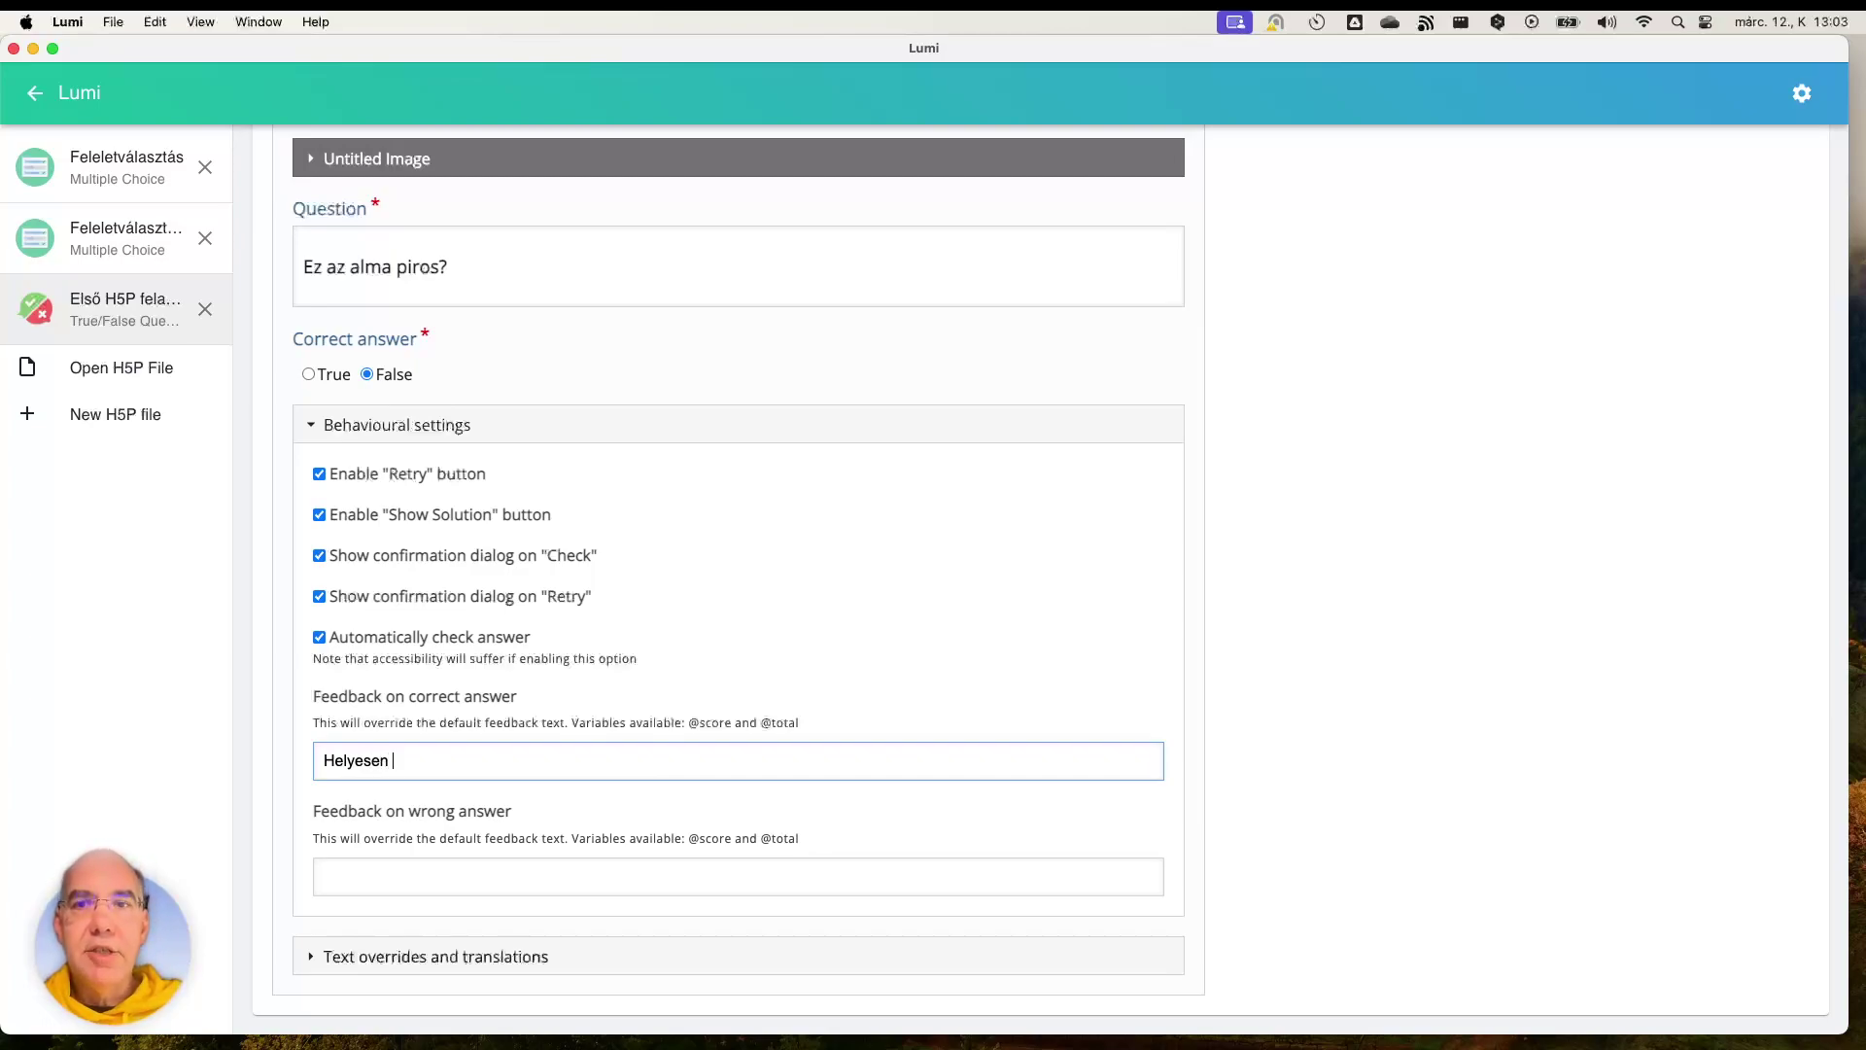
text(válazolt)
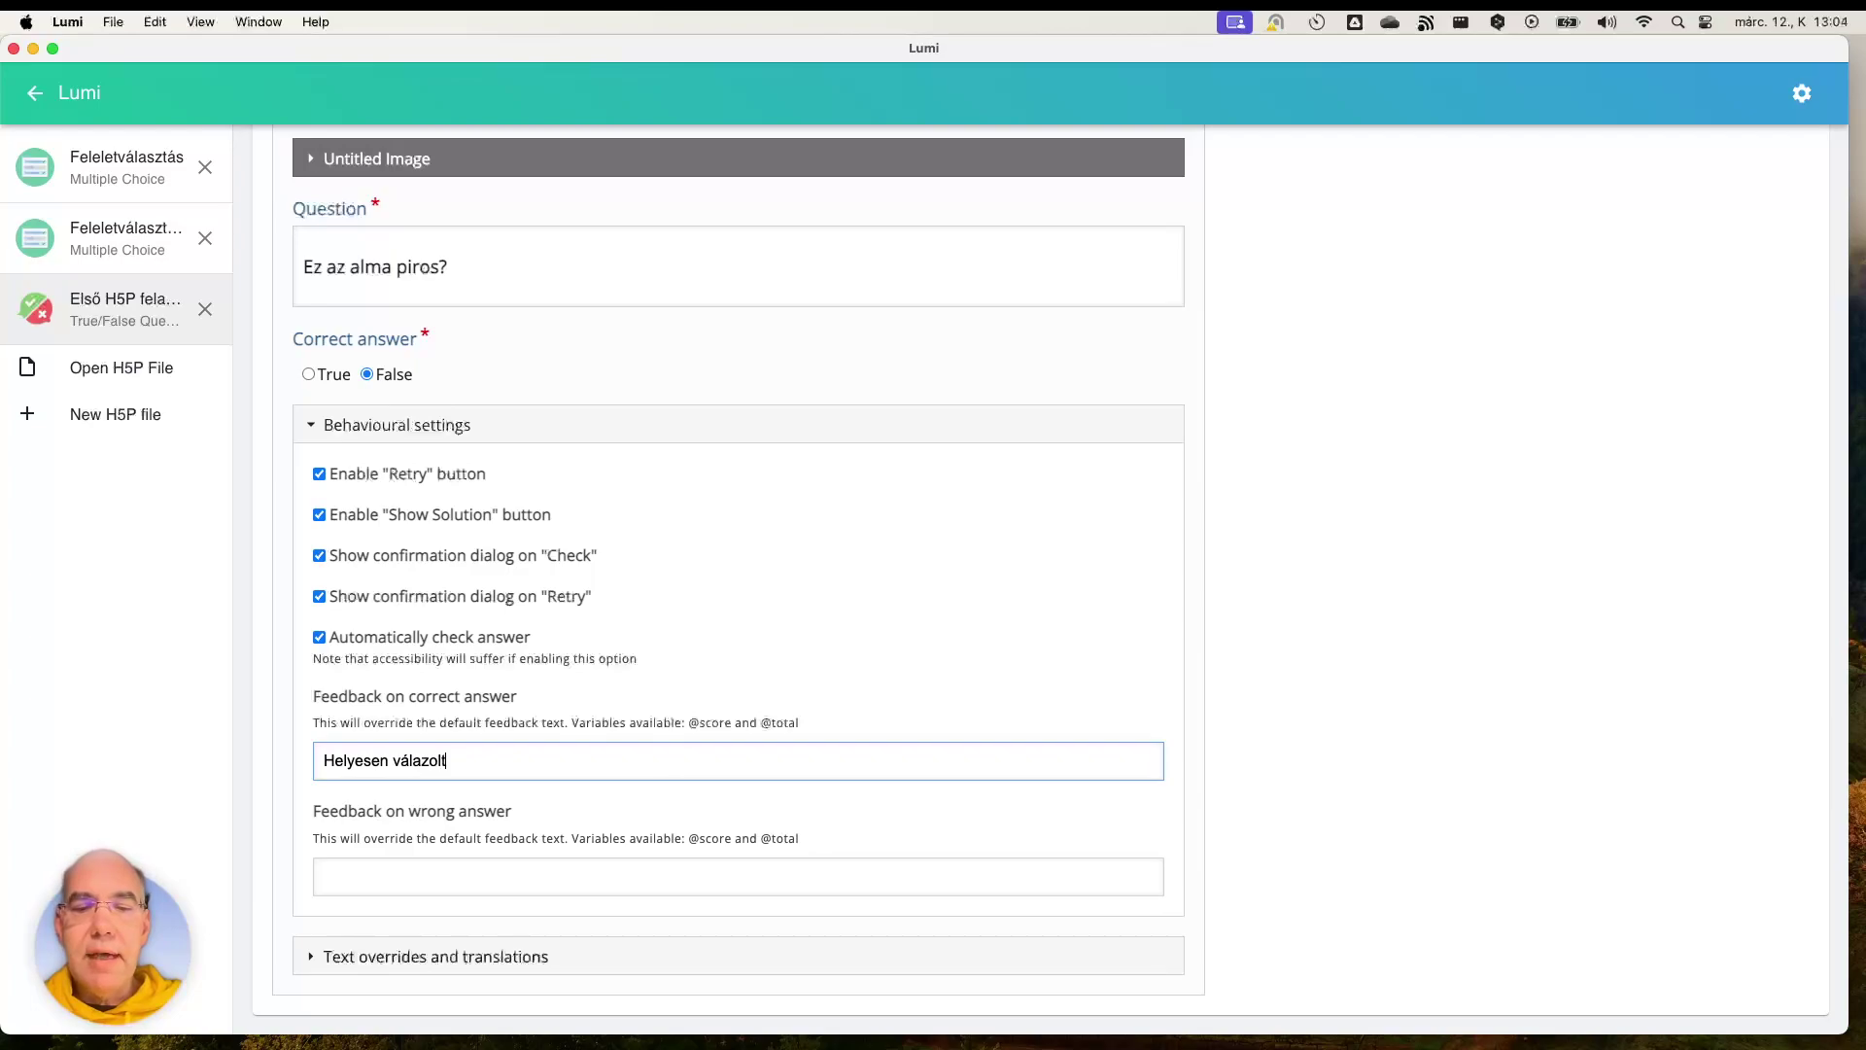
text(ál, mert)
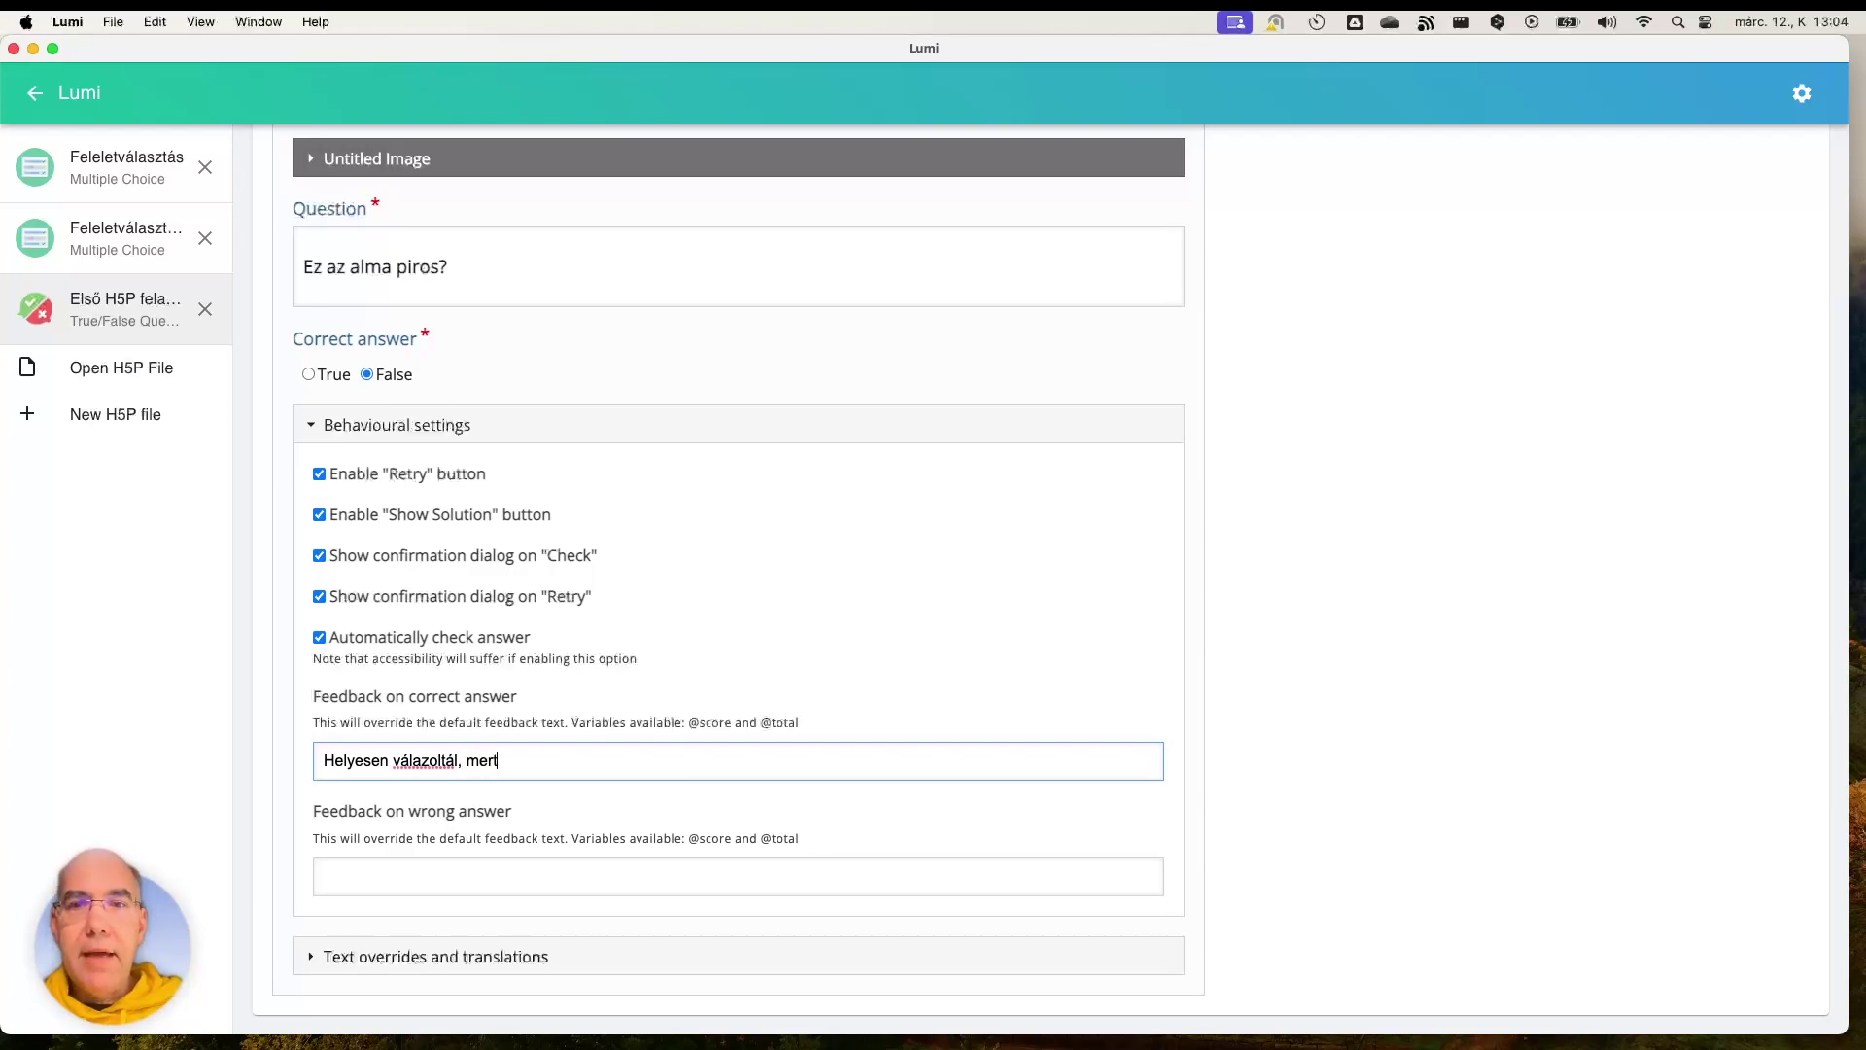
text( ez tényleg )
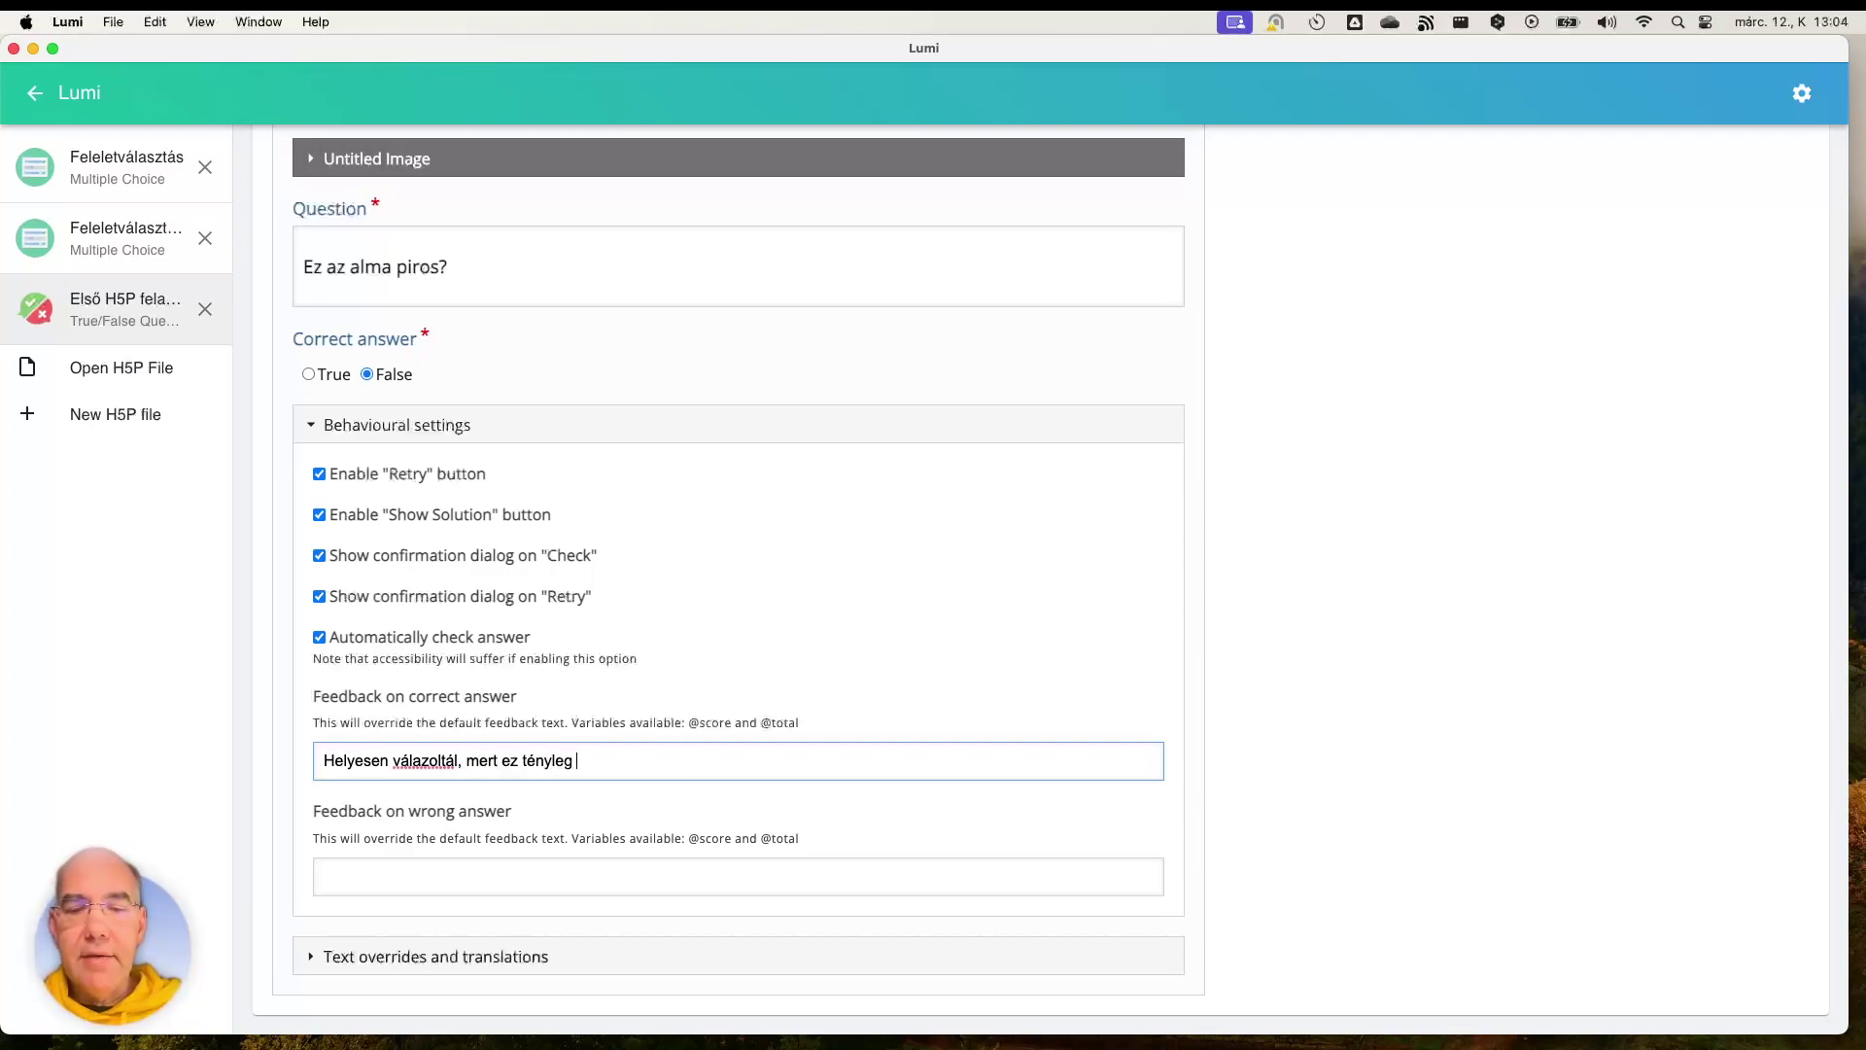
text(zöld, és )
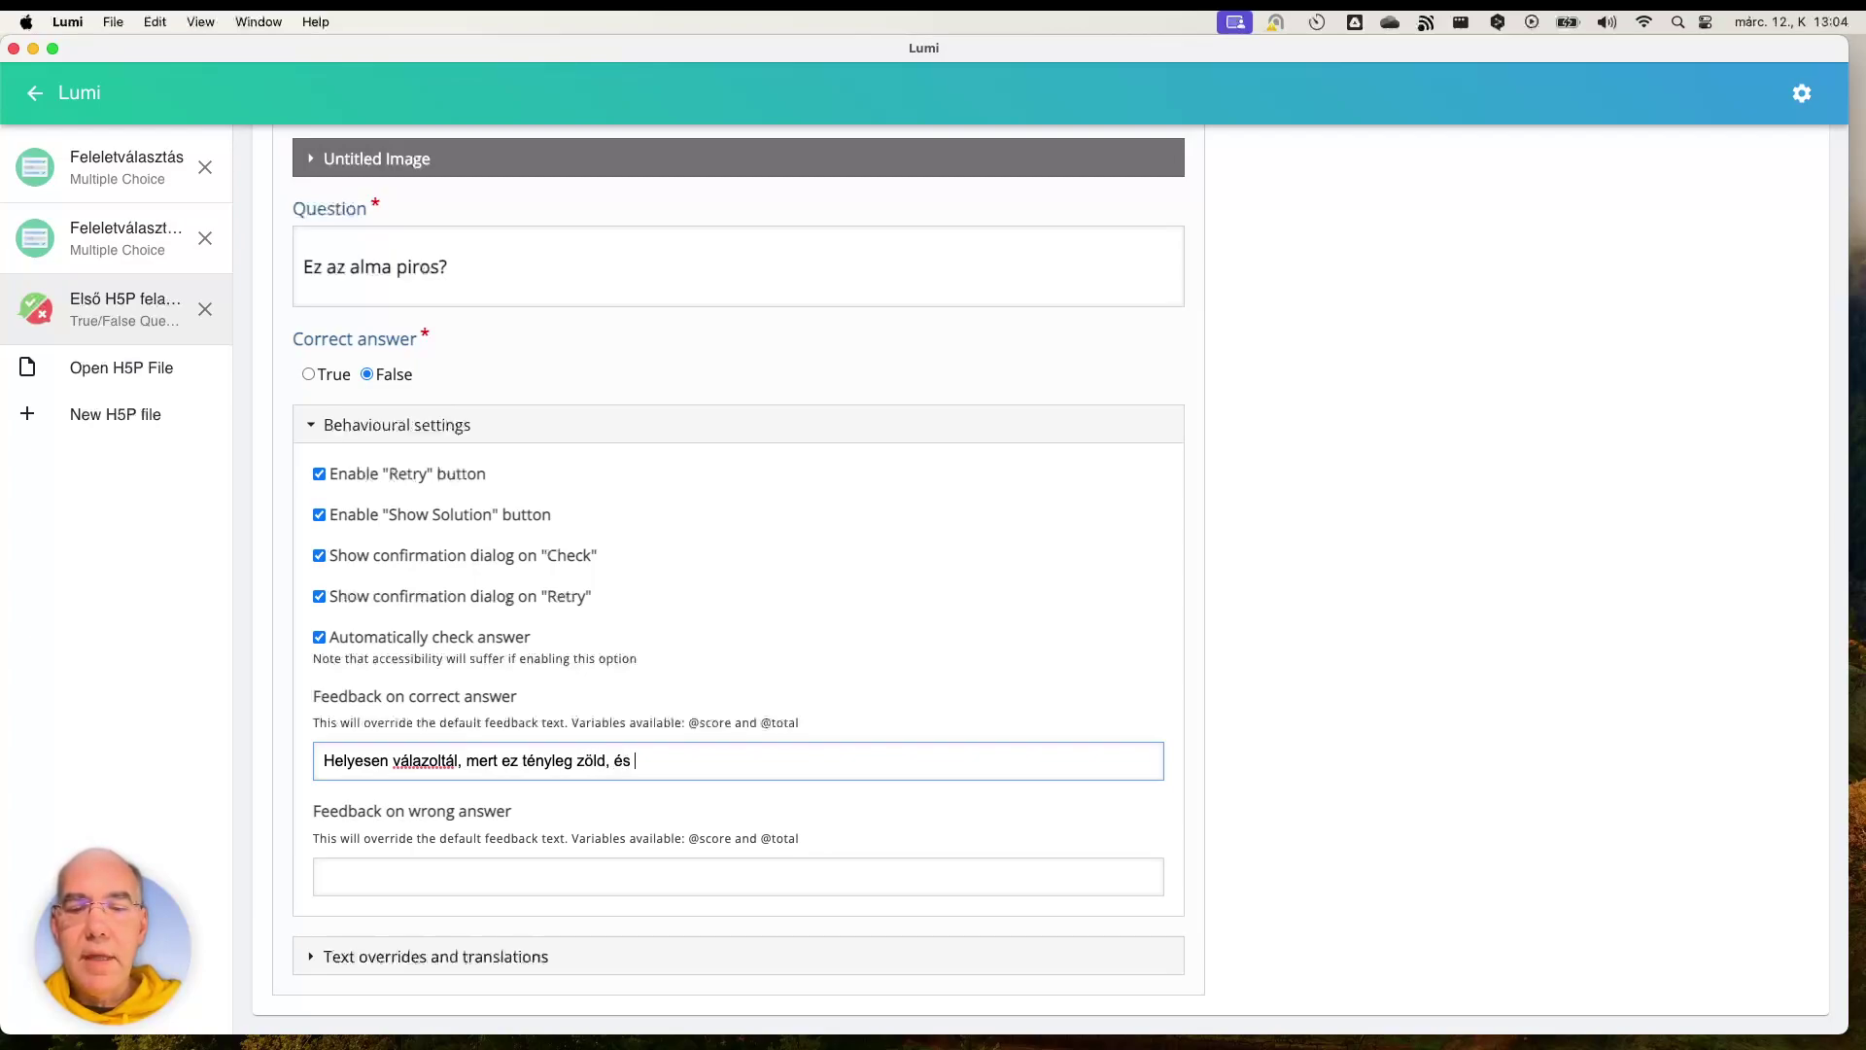
text(nem piros)
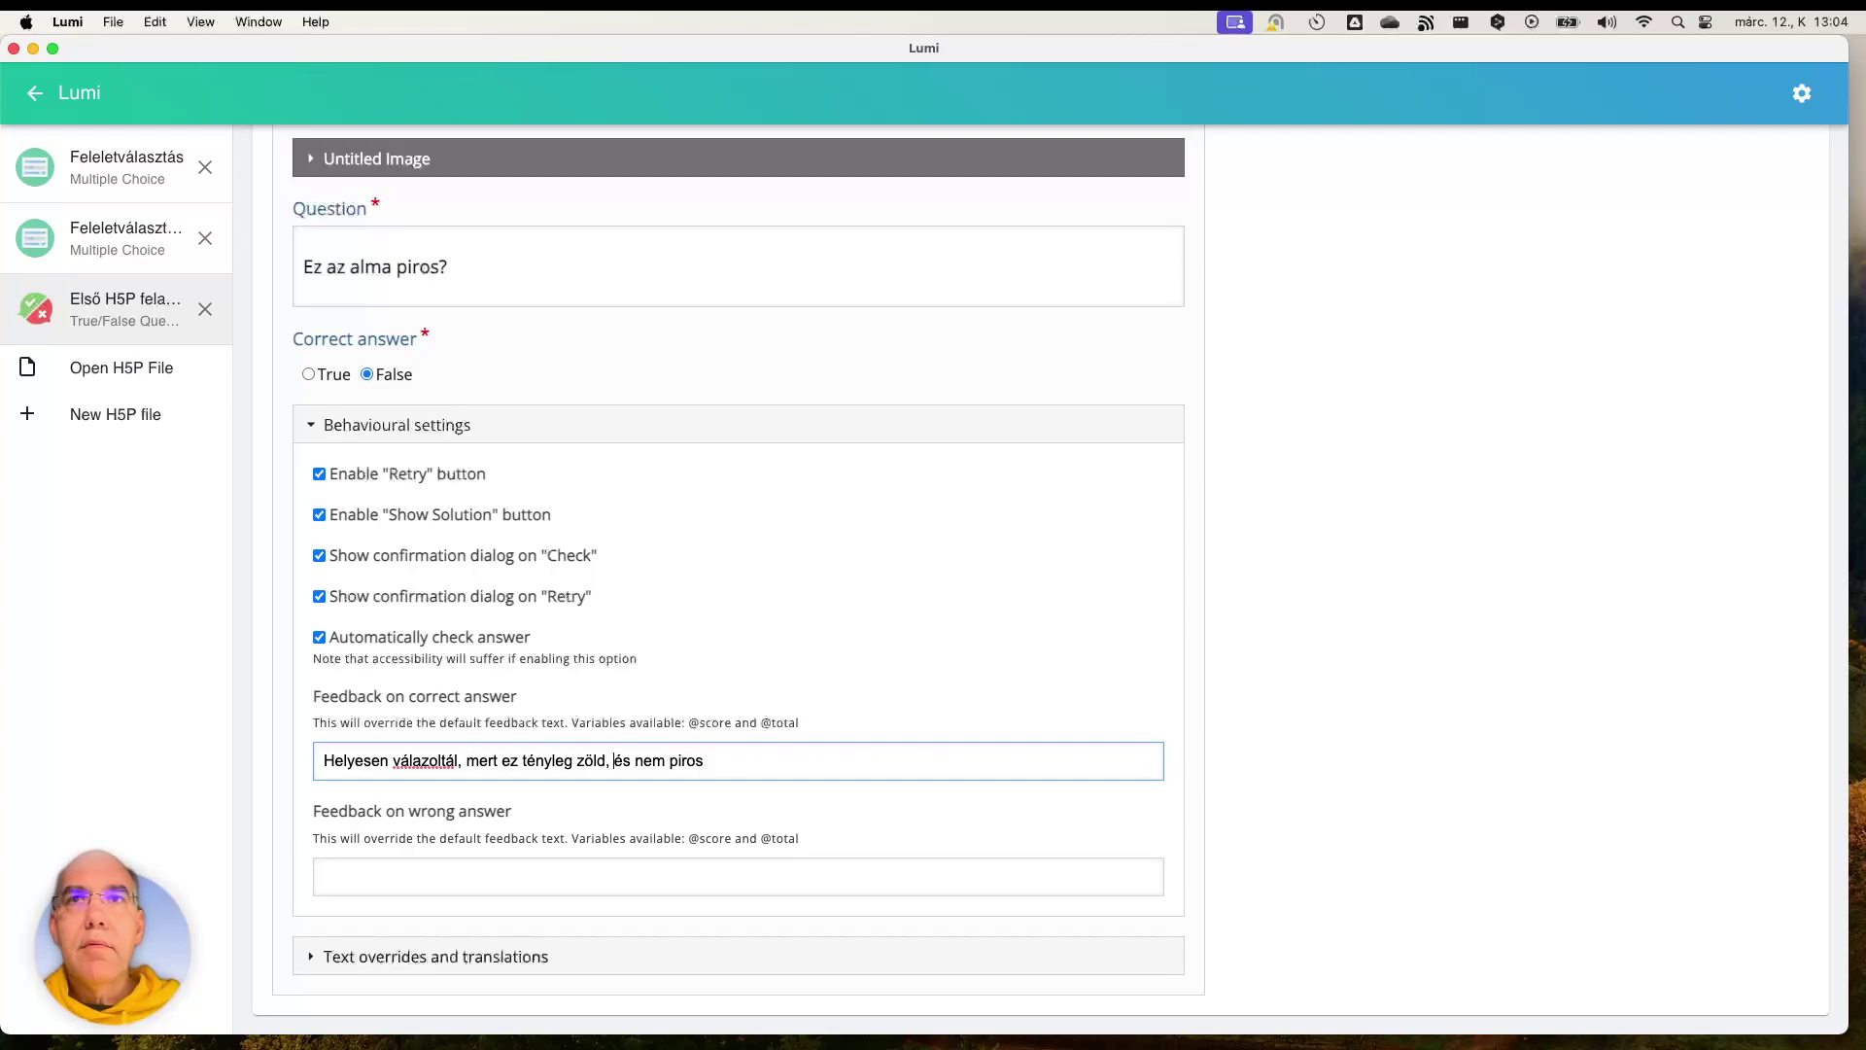
text(s)
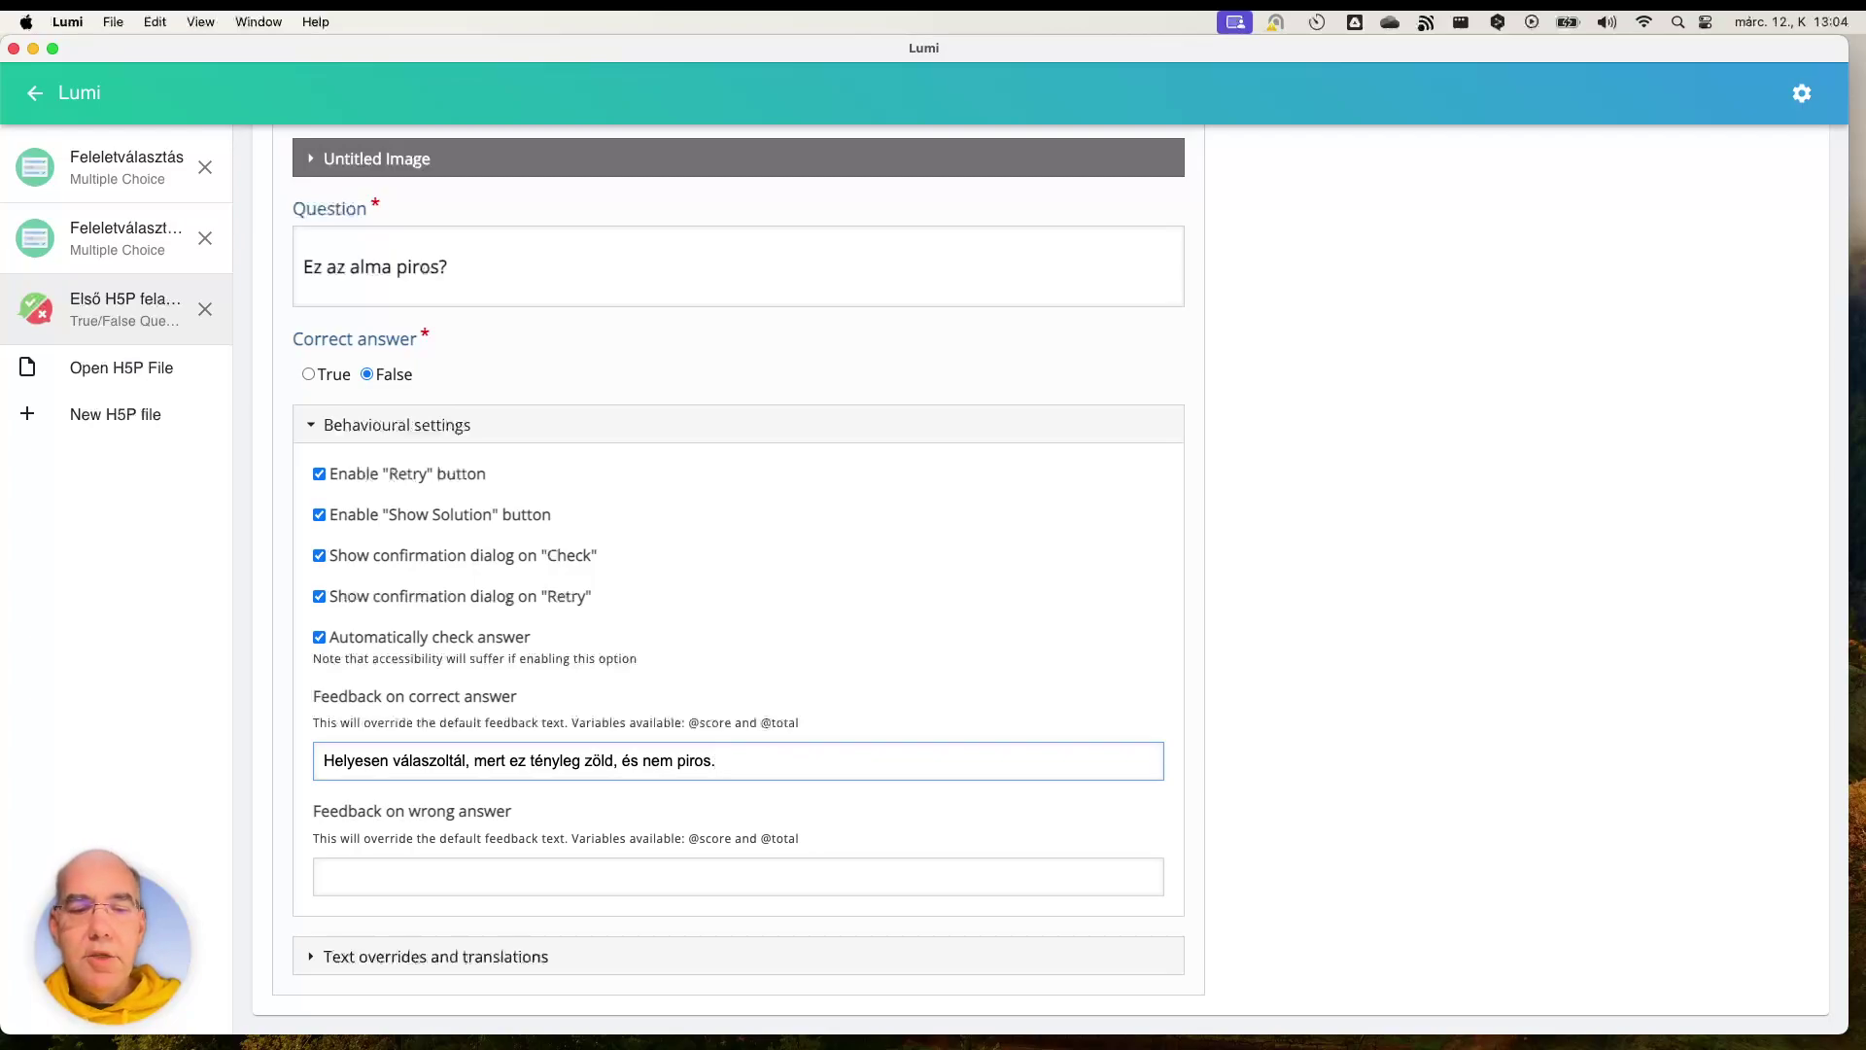
text(@sc)
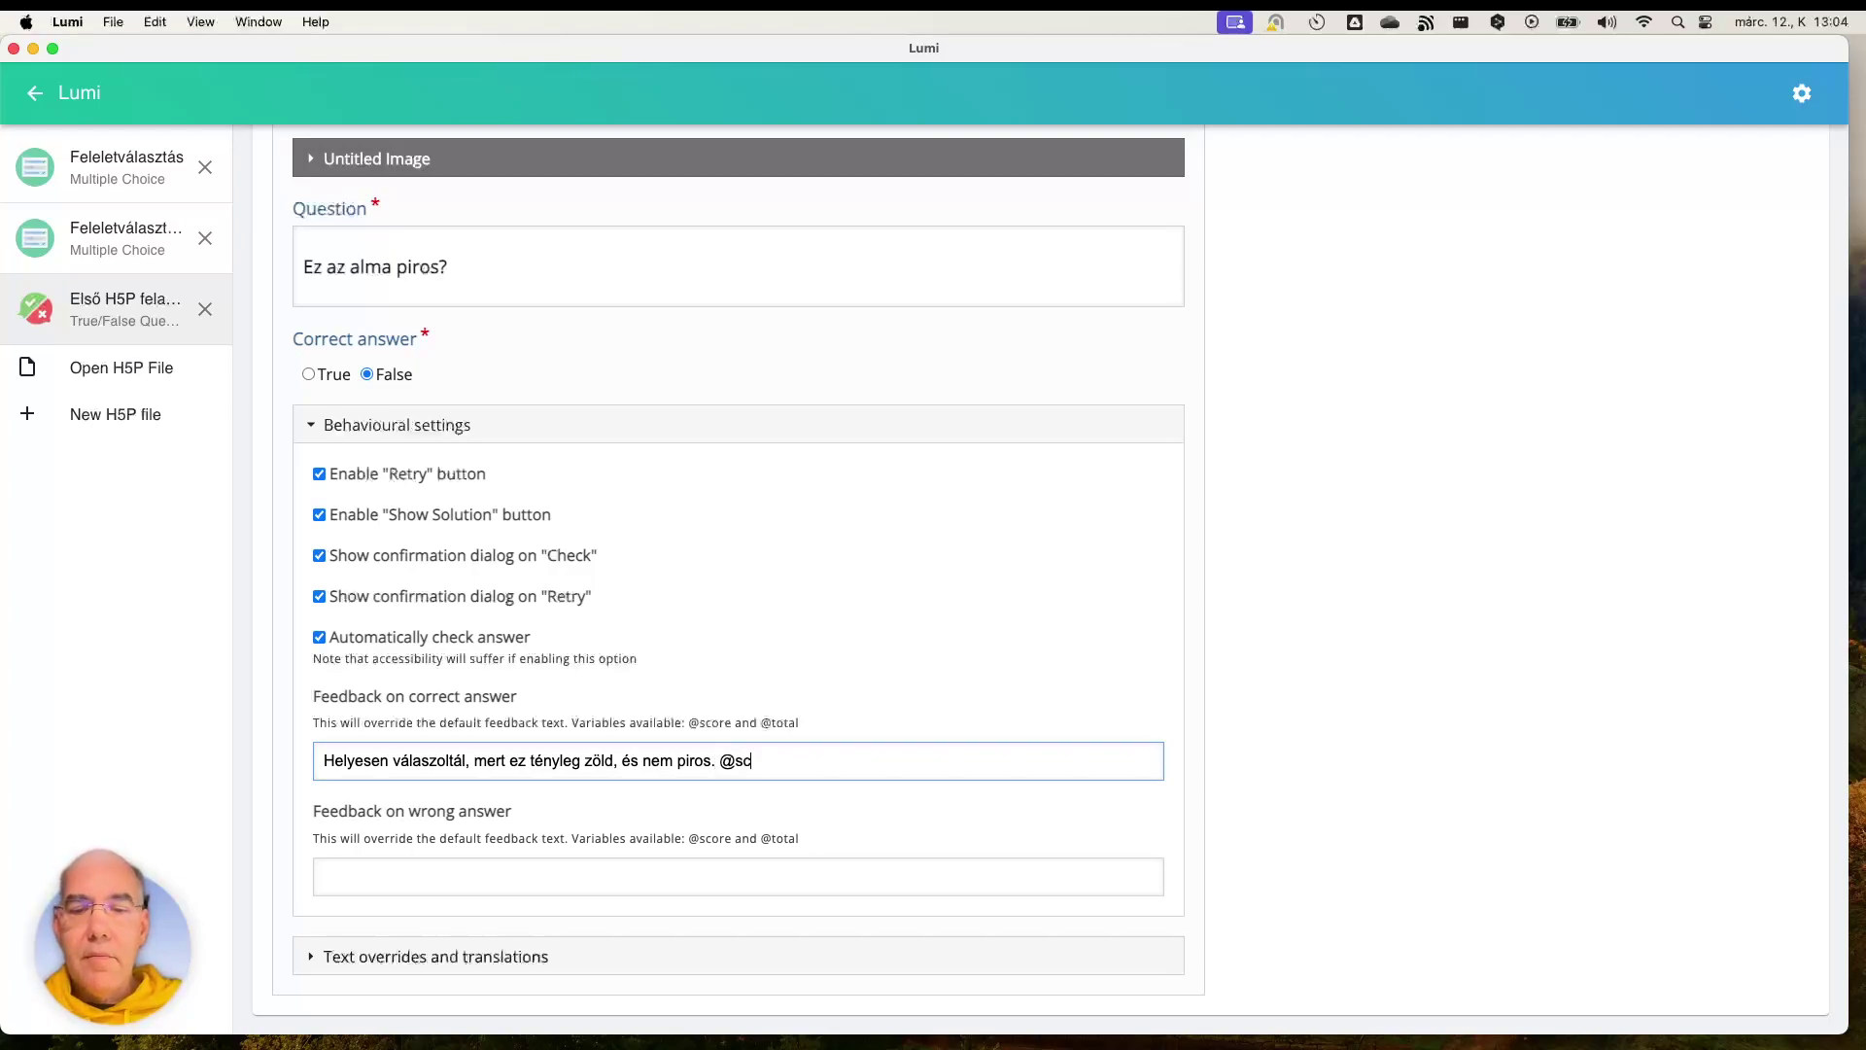
text(ore pont)
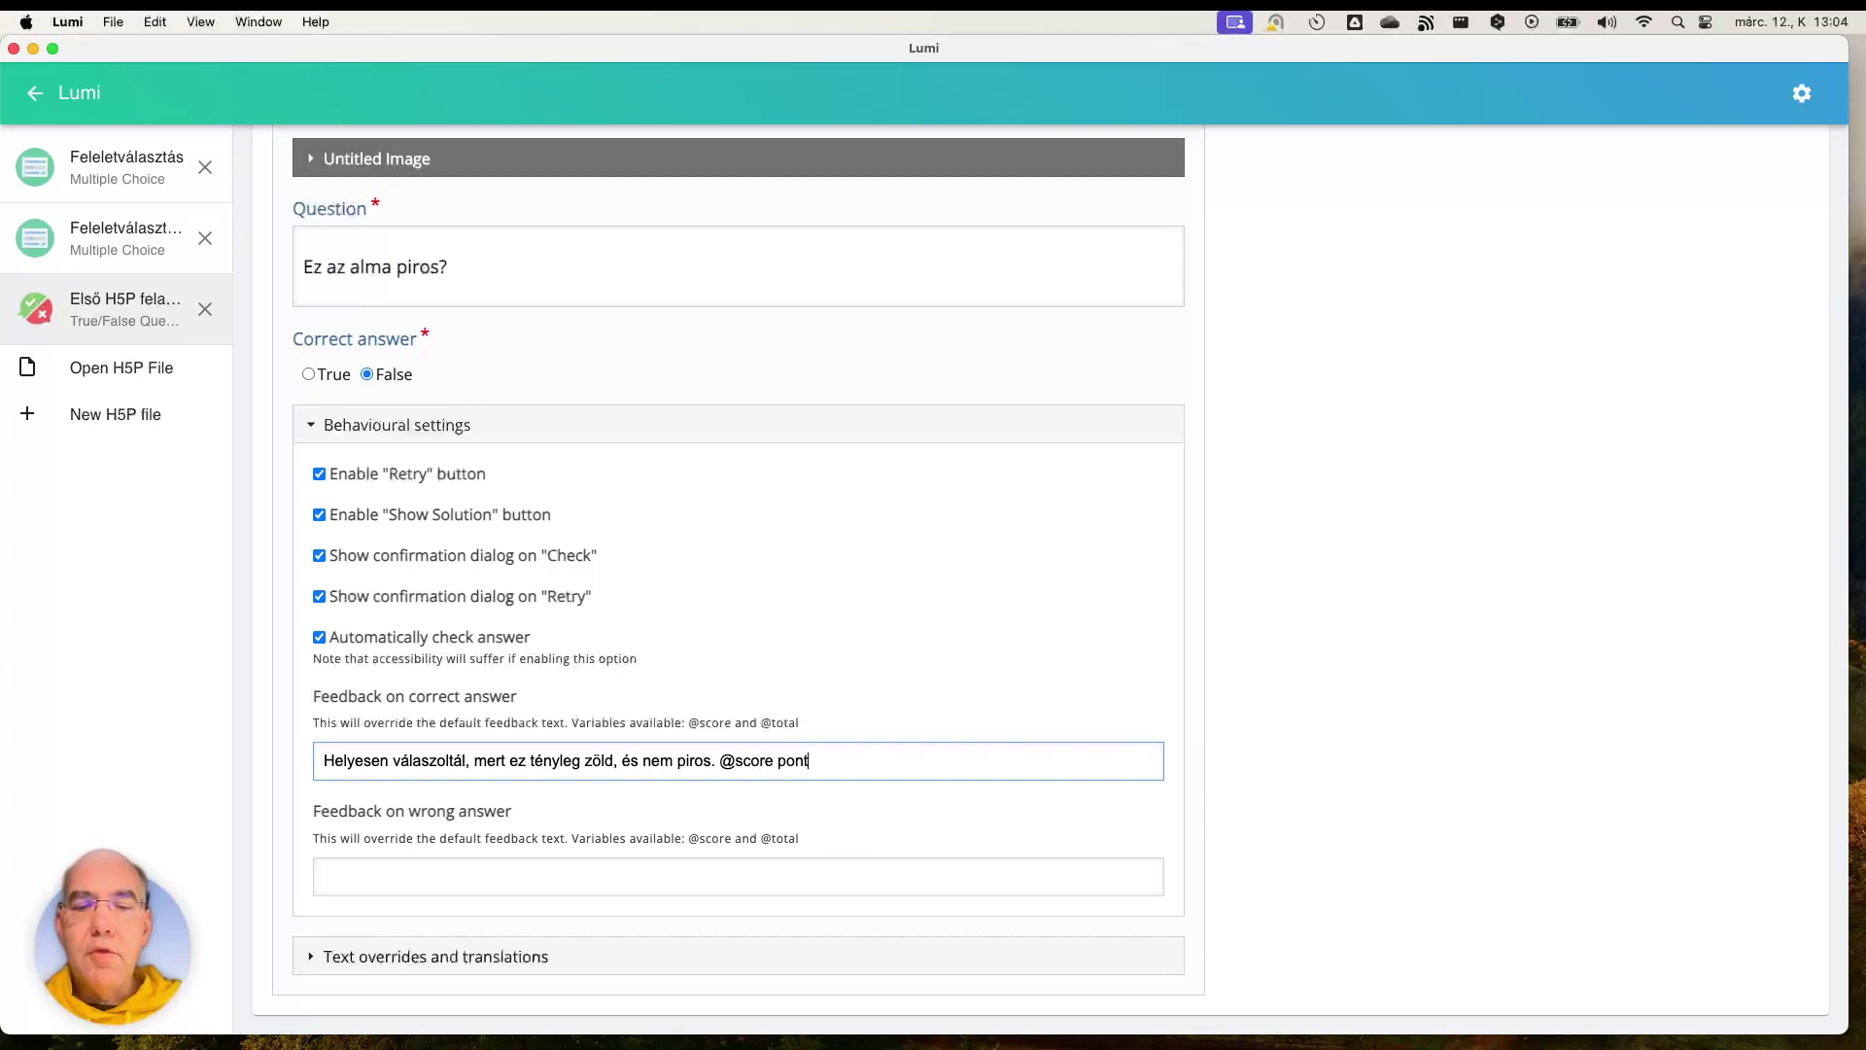
text(ot kaptál)
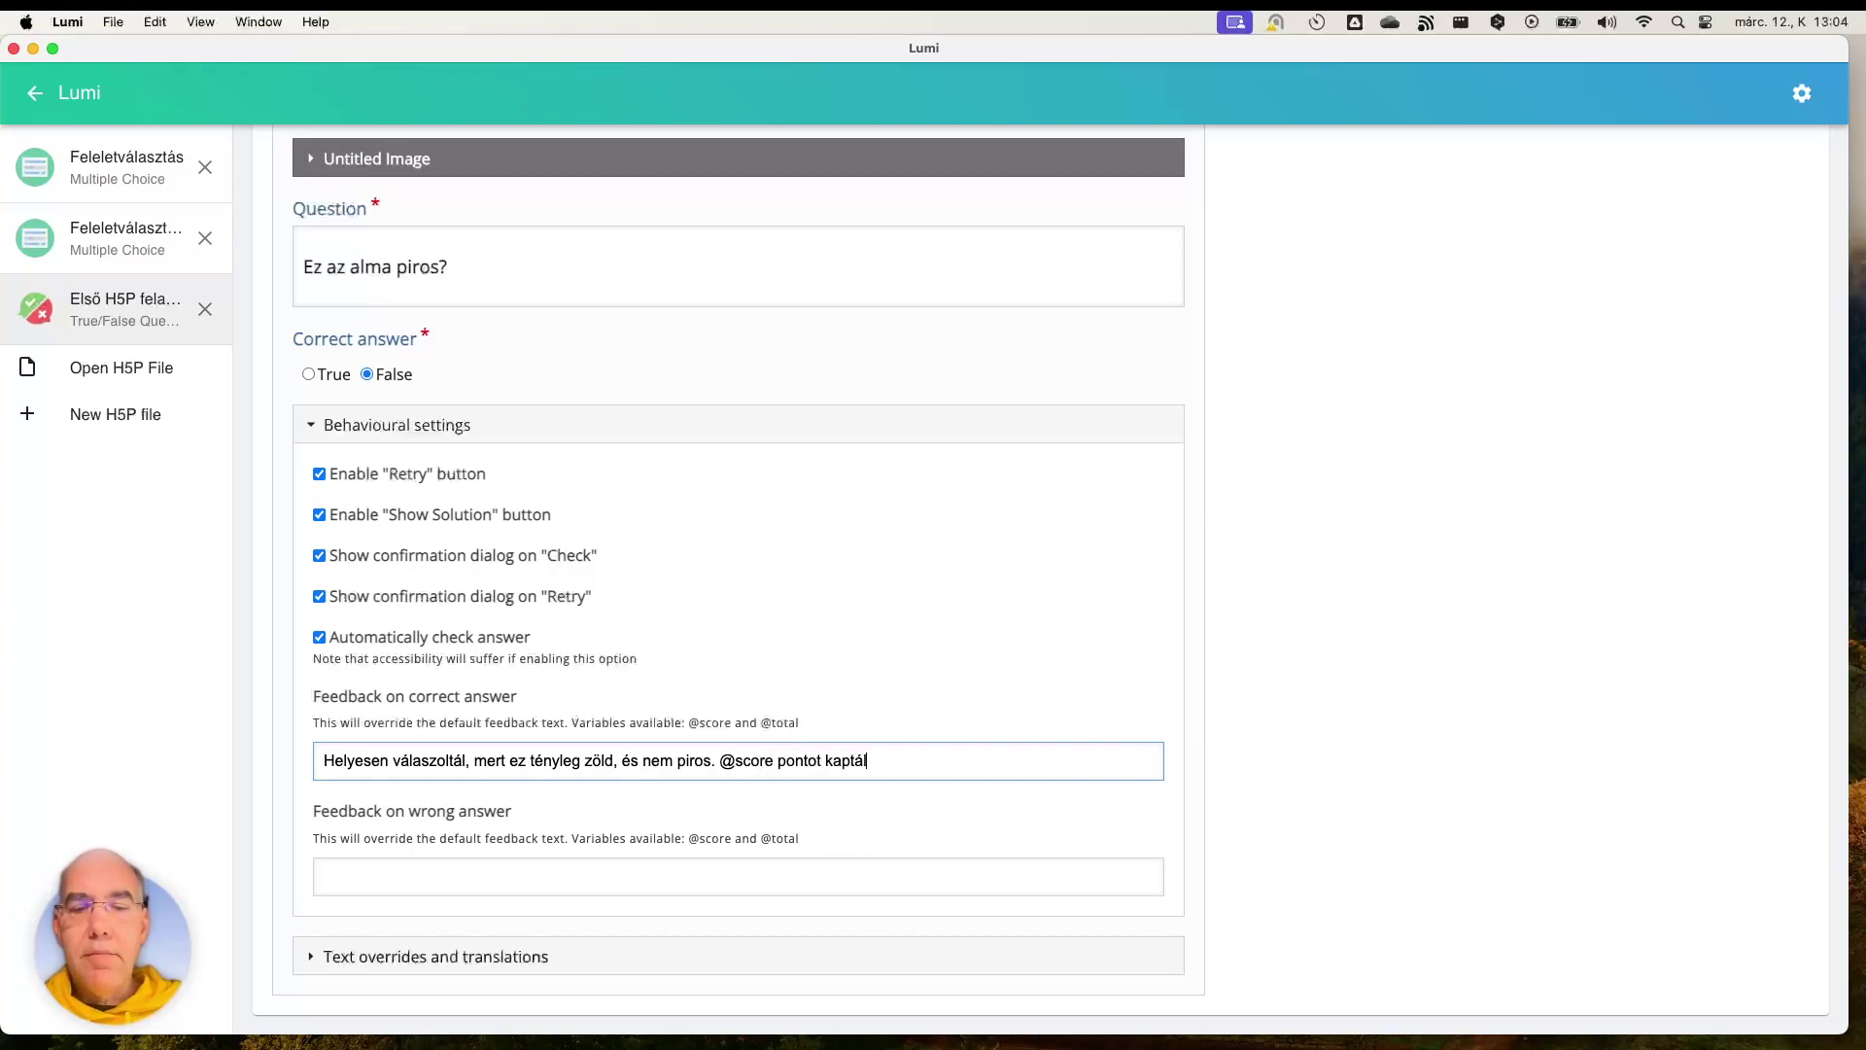
text( az elérh)
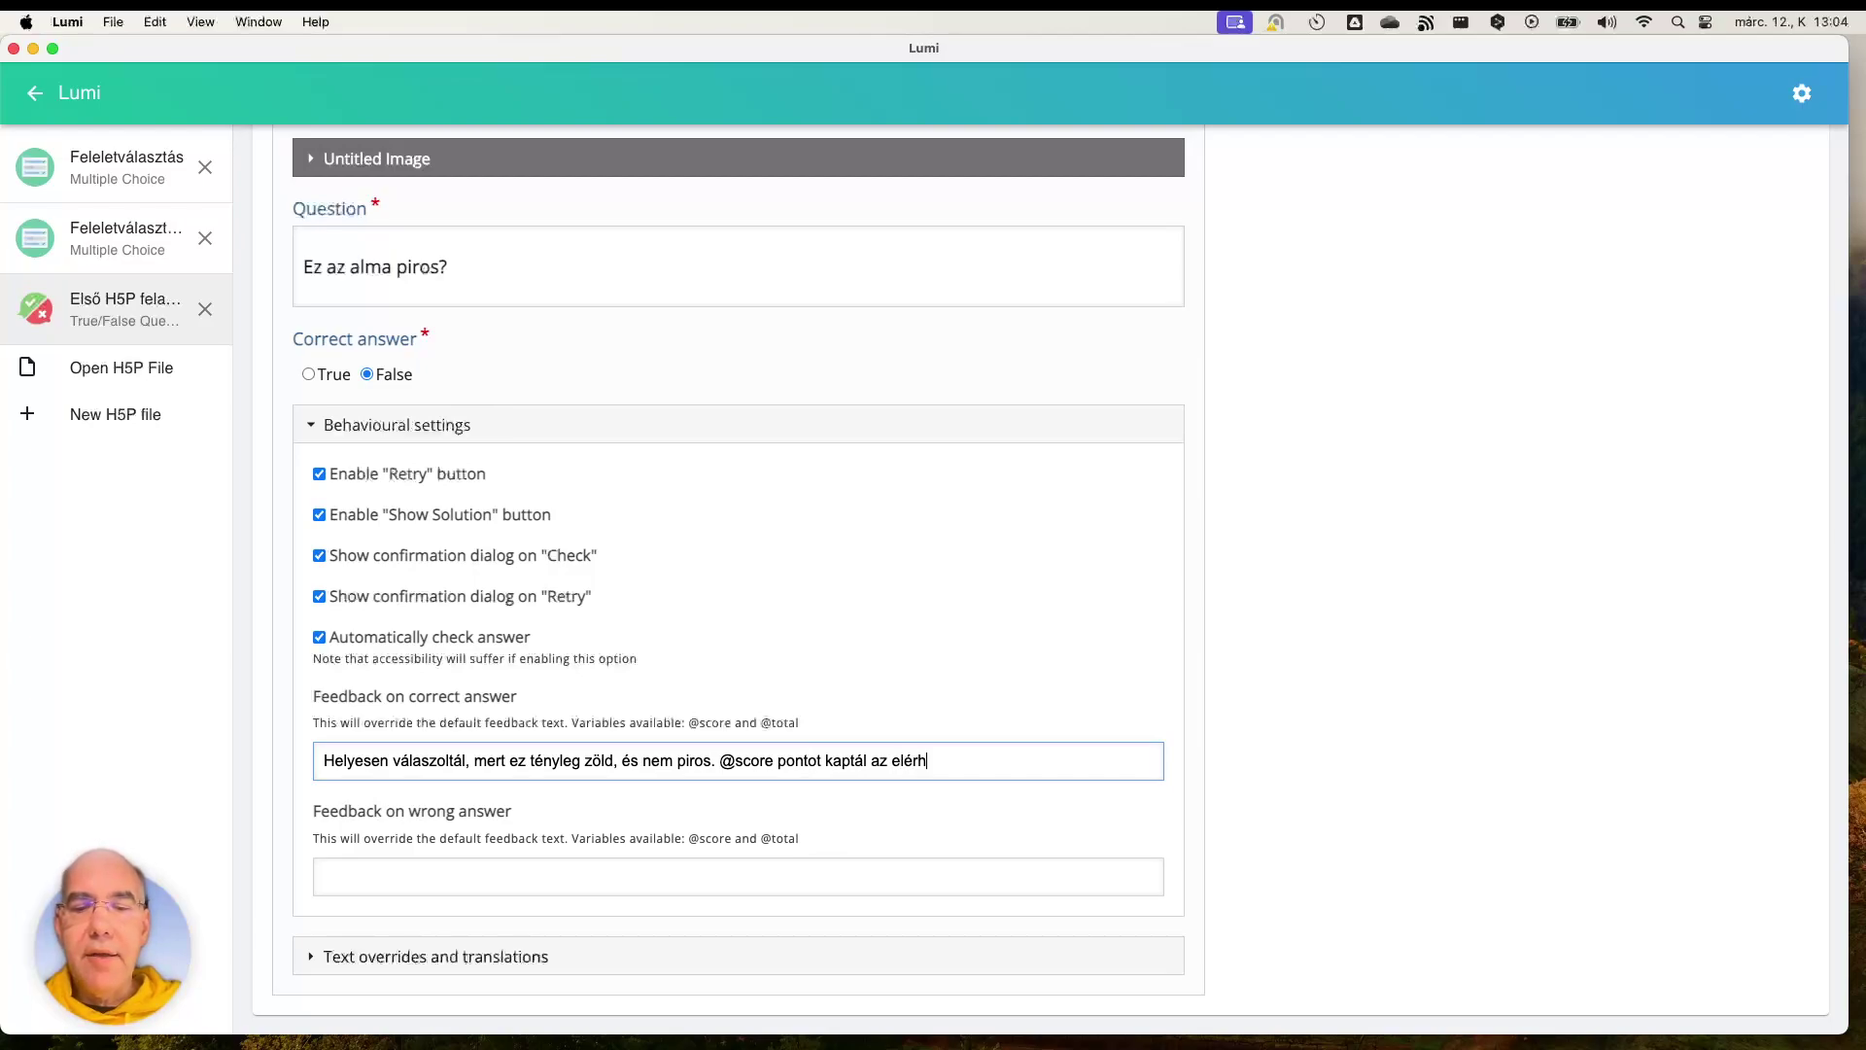
text(ető @total)
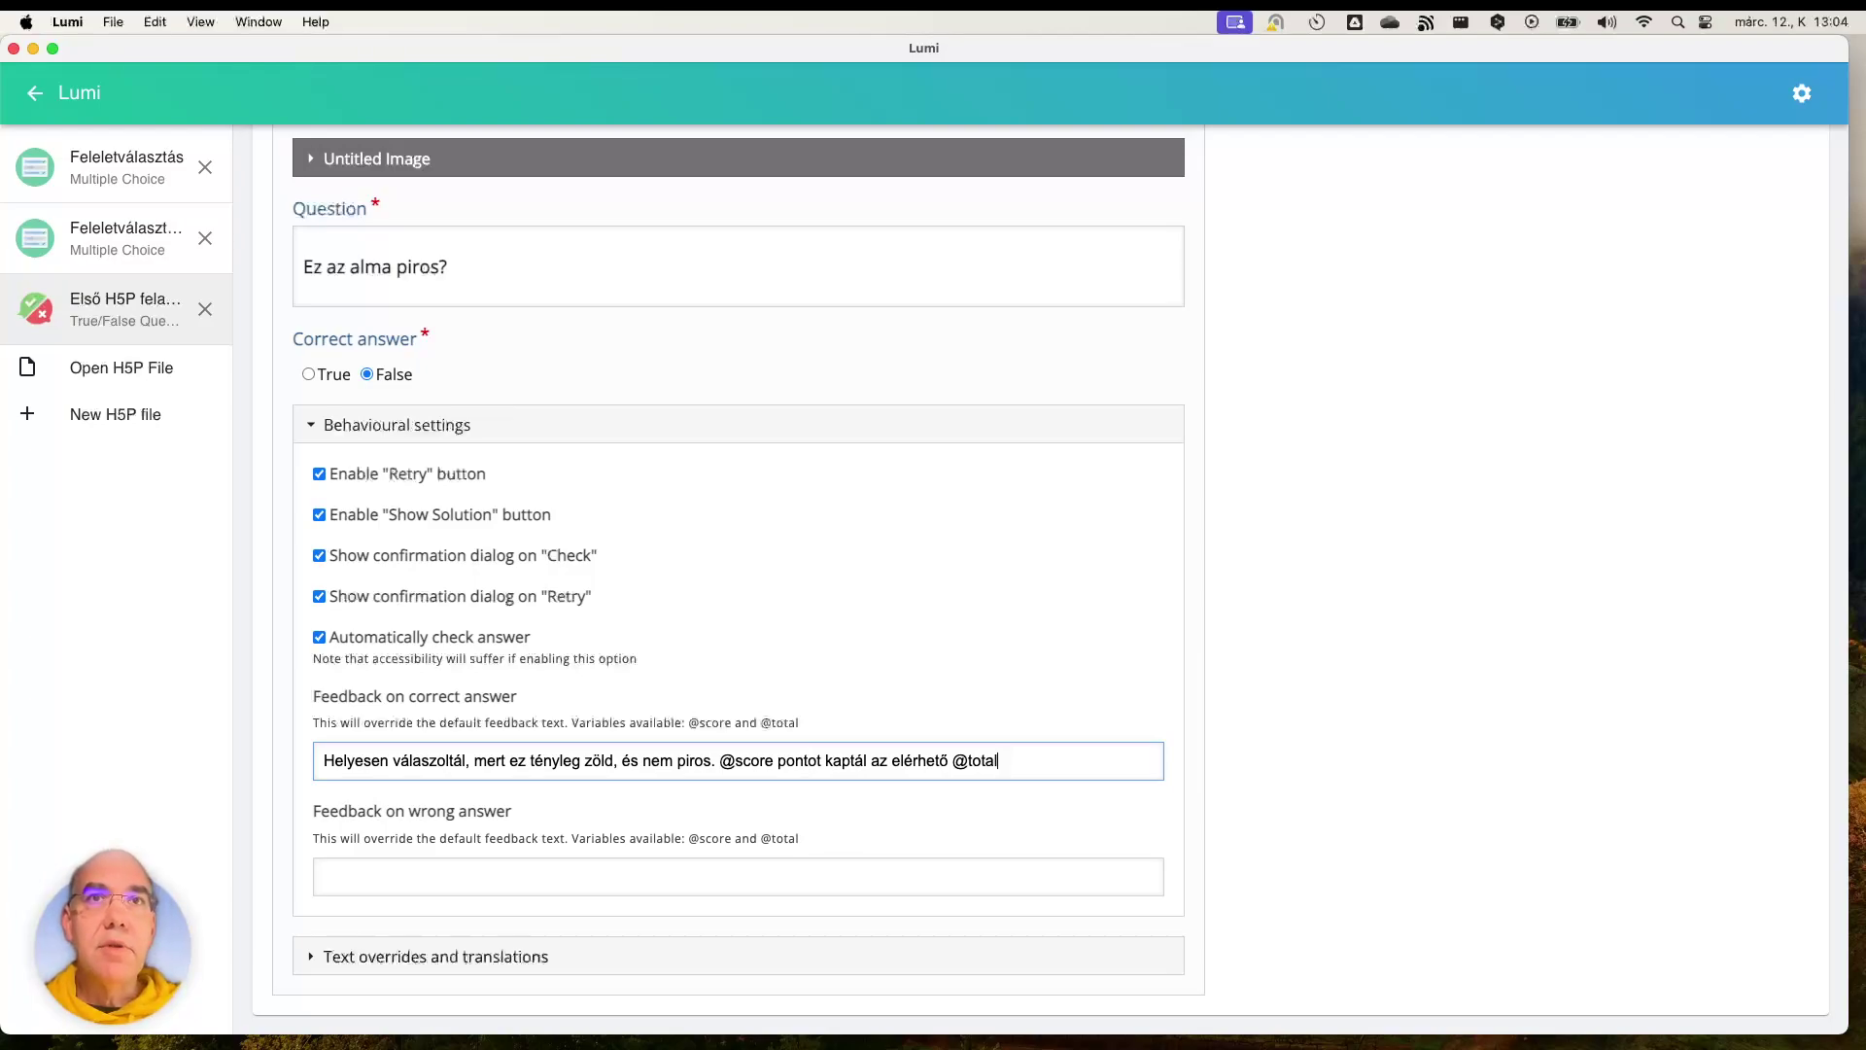
text(p)
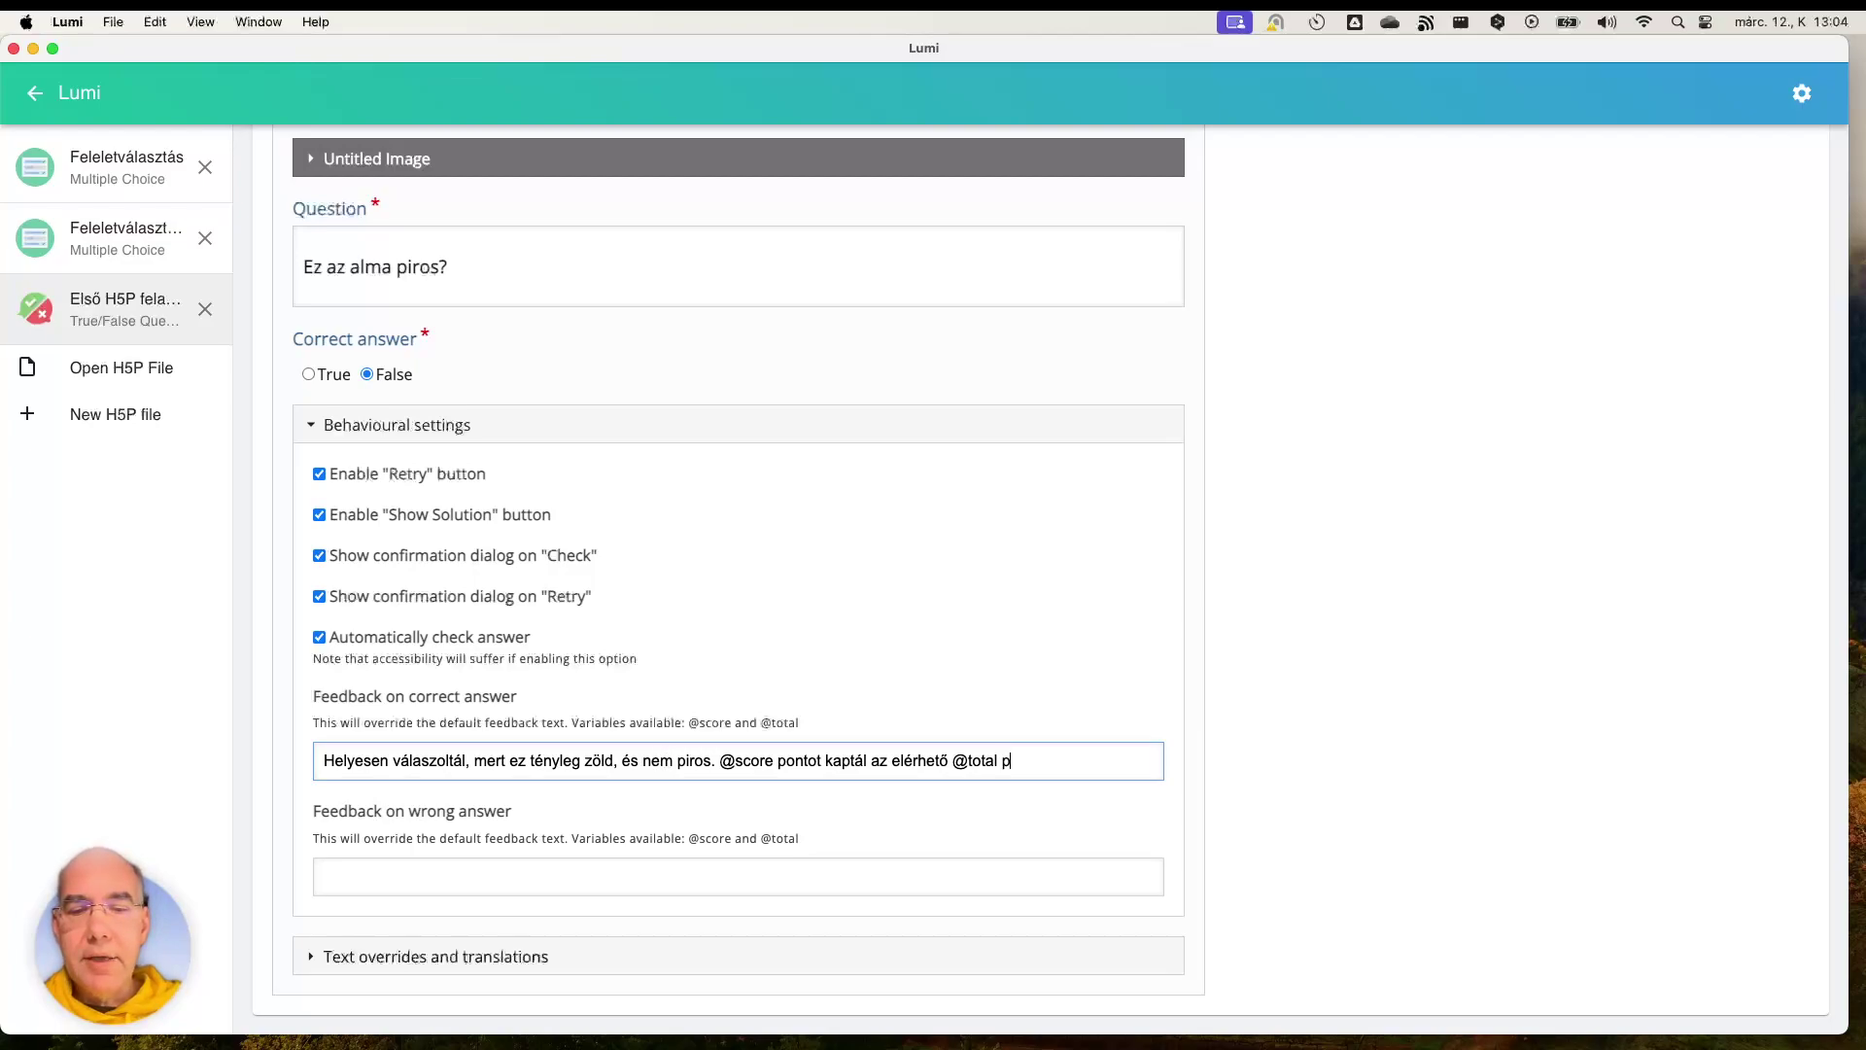
text(ontból.)
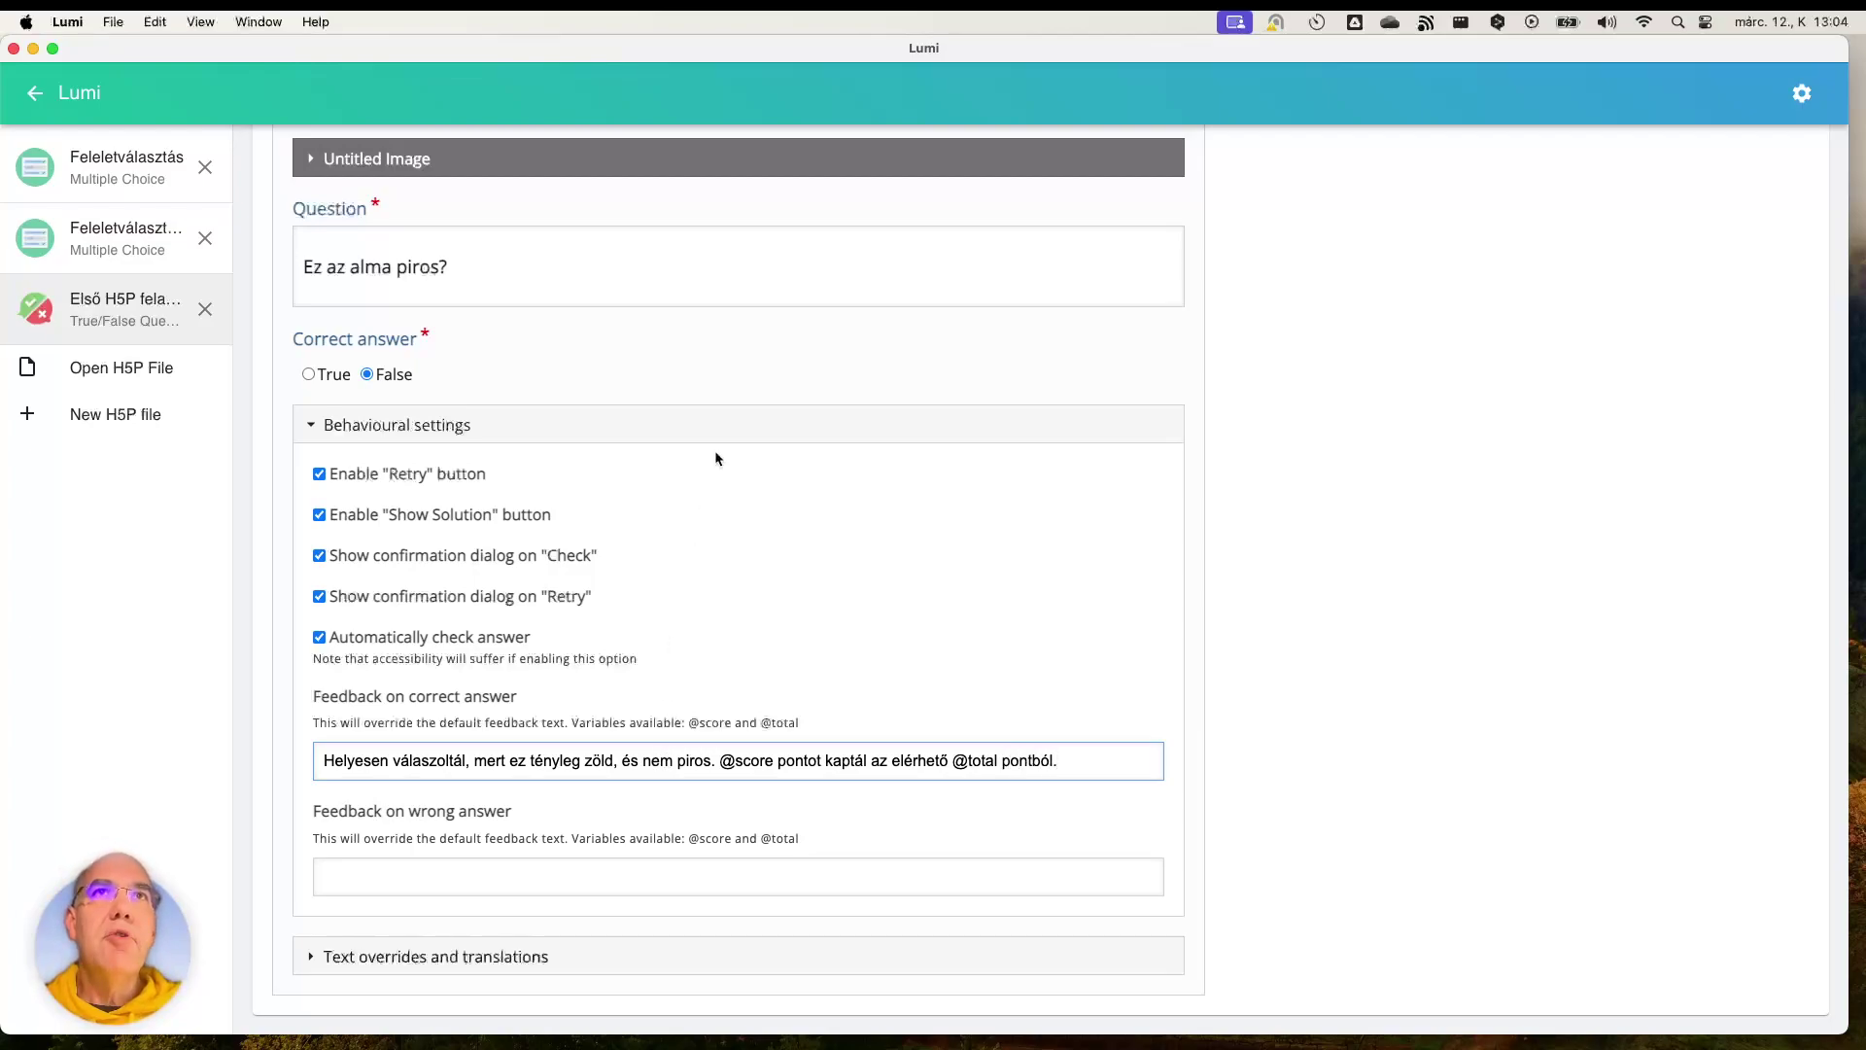
Step: Test the custom correct-answer feedback in the question preview by answering False
scroll(753, 355, up, 10)
click(667, 152)
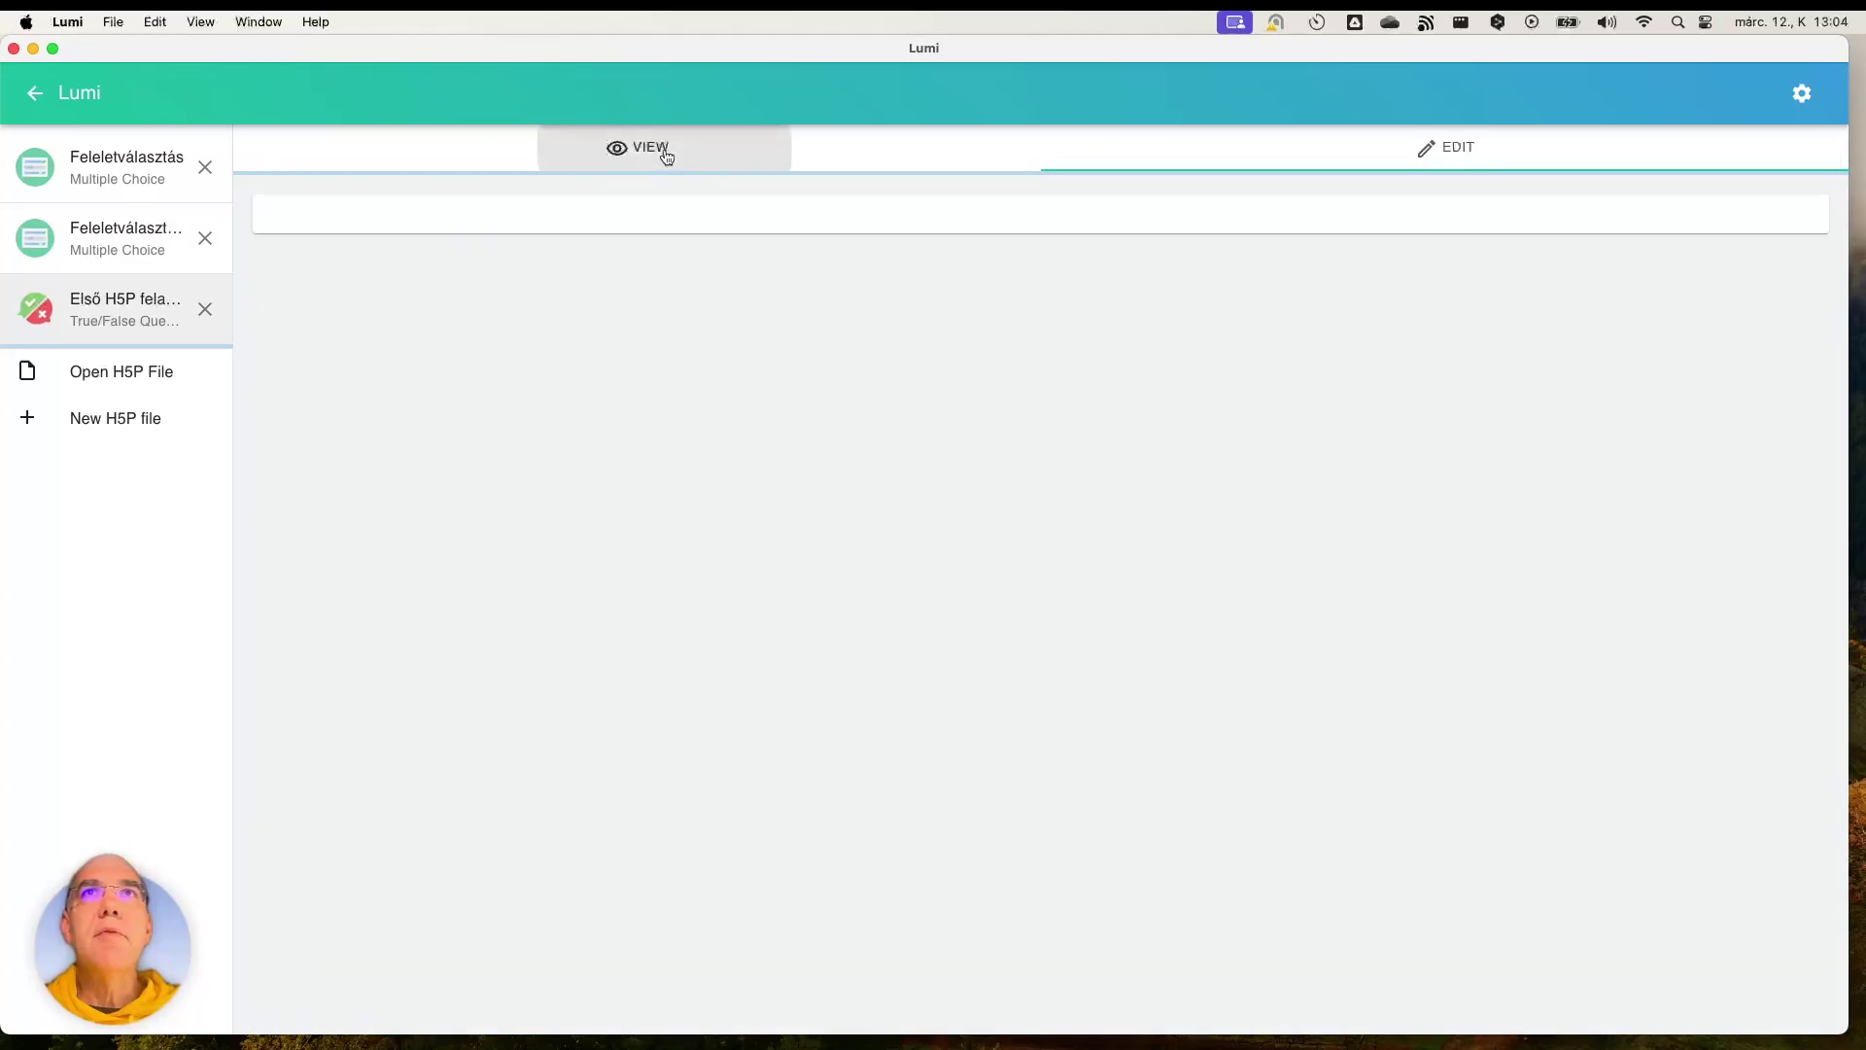
click(479, 557)
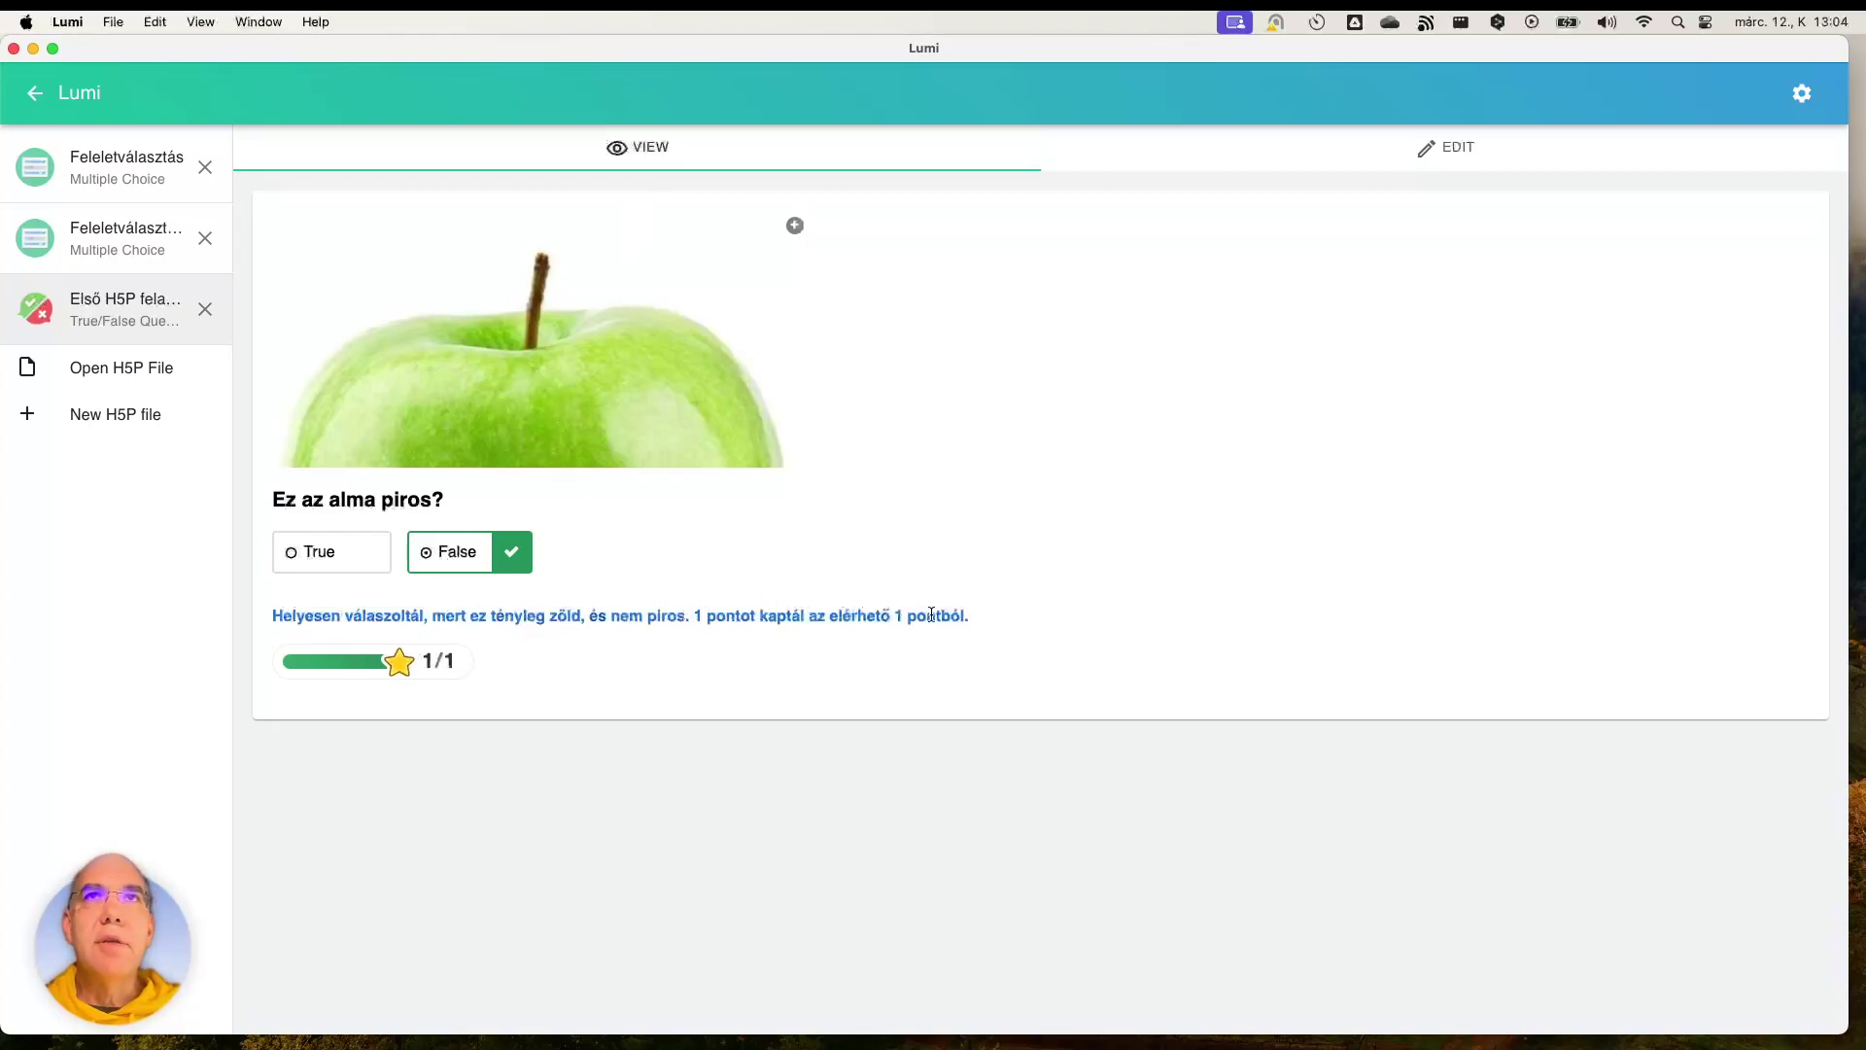
Step: Return to editing the question and begin filling in the feedback on the wrong answer in the behavioural settings
click(1455, 151)
scroll(623, 673, down, 5)
click(433, 876)
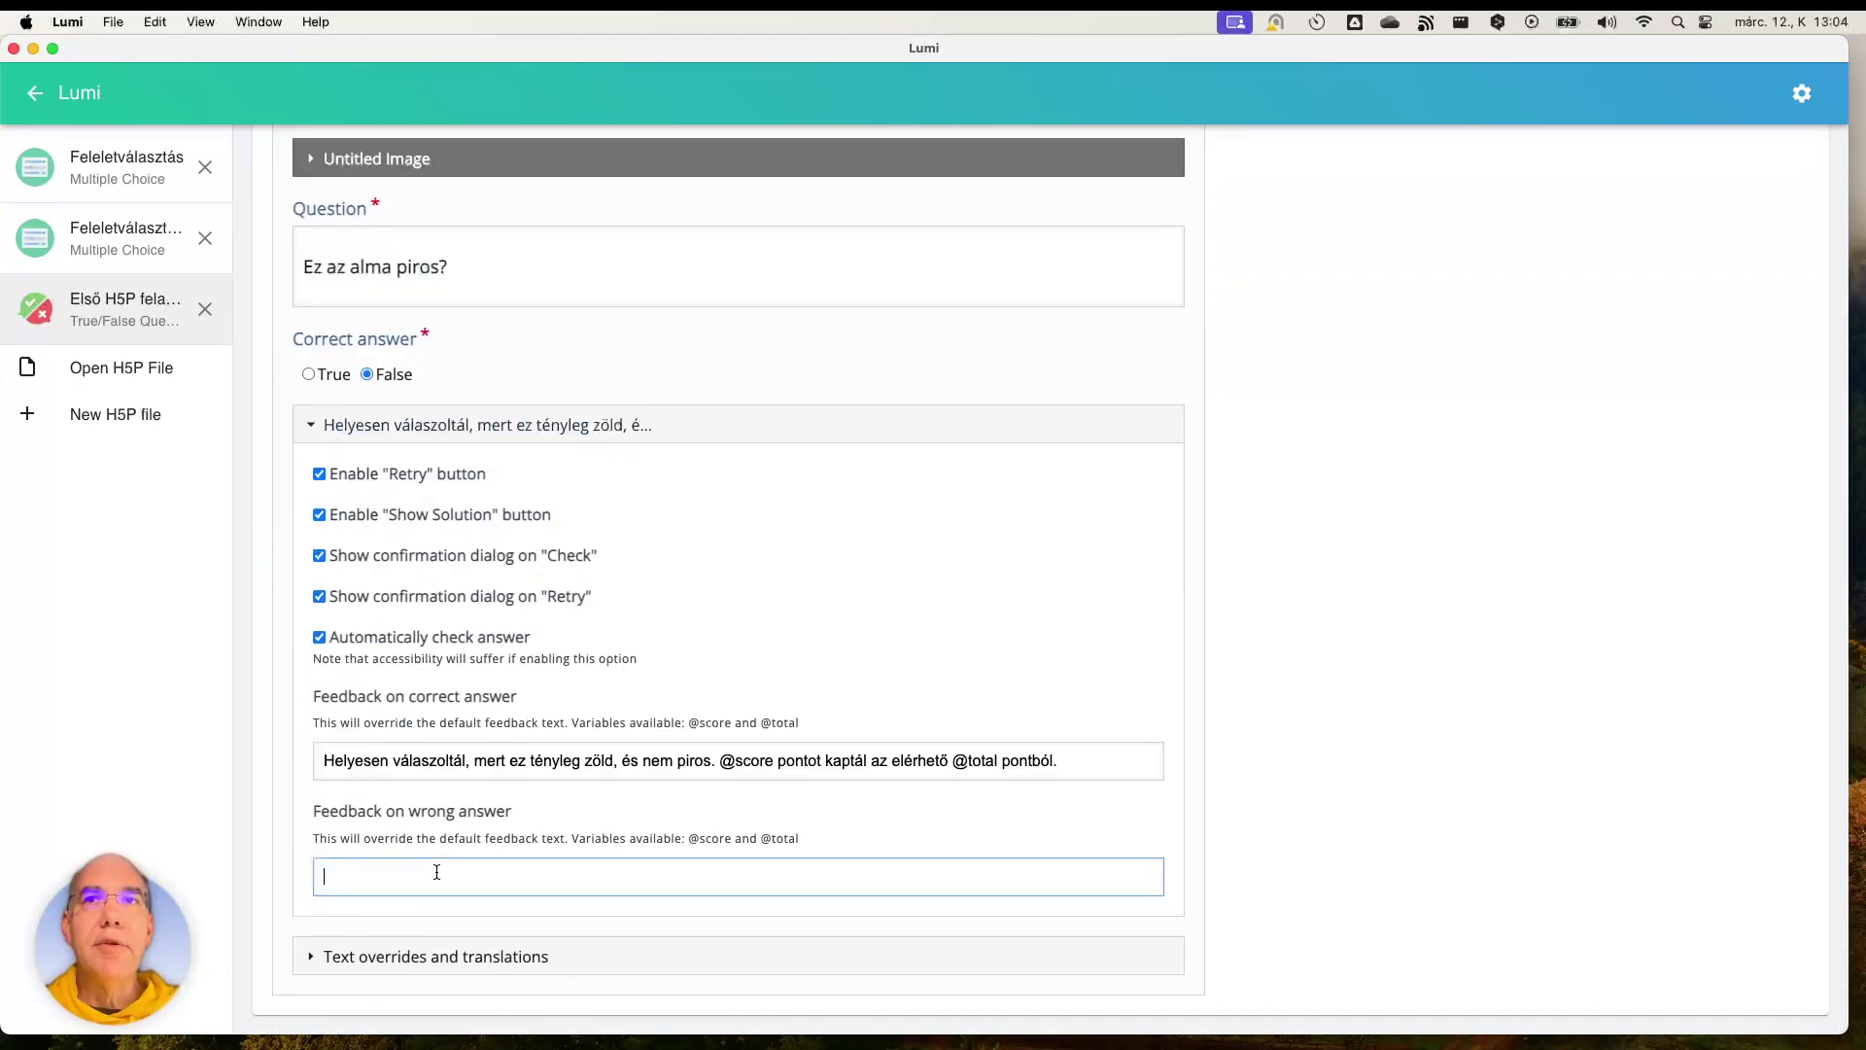